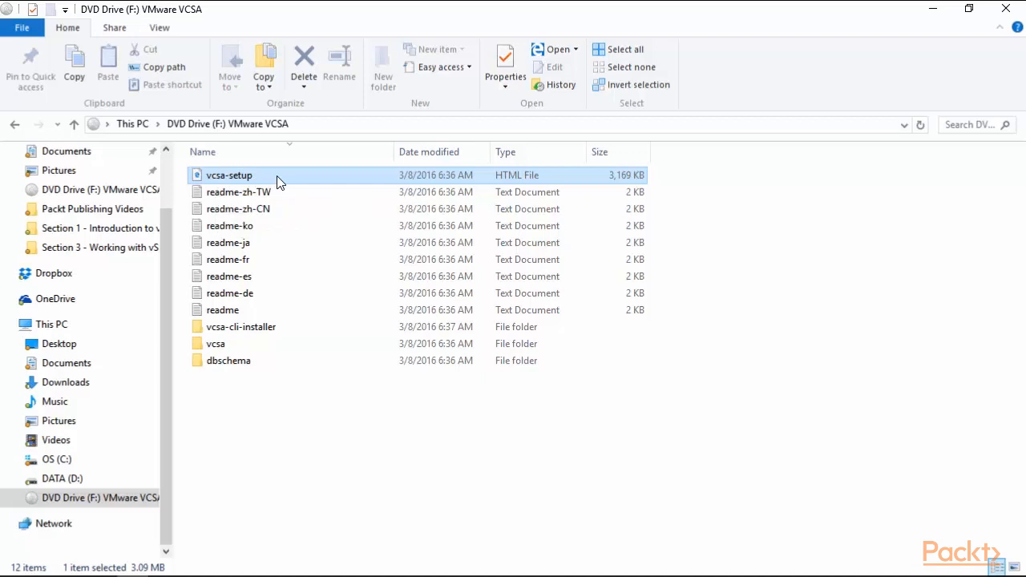
Open the vcsa-setup file in a web browser using Open with to launch the installer
right_click(277, 182)
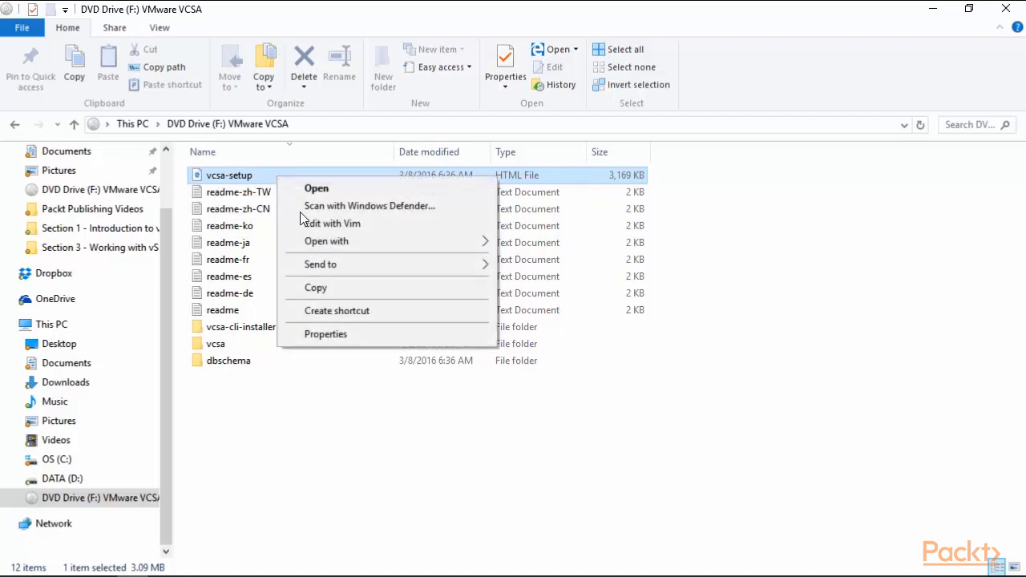
mouse_move(419, 244)
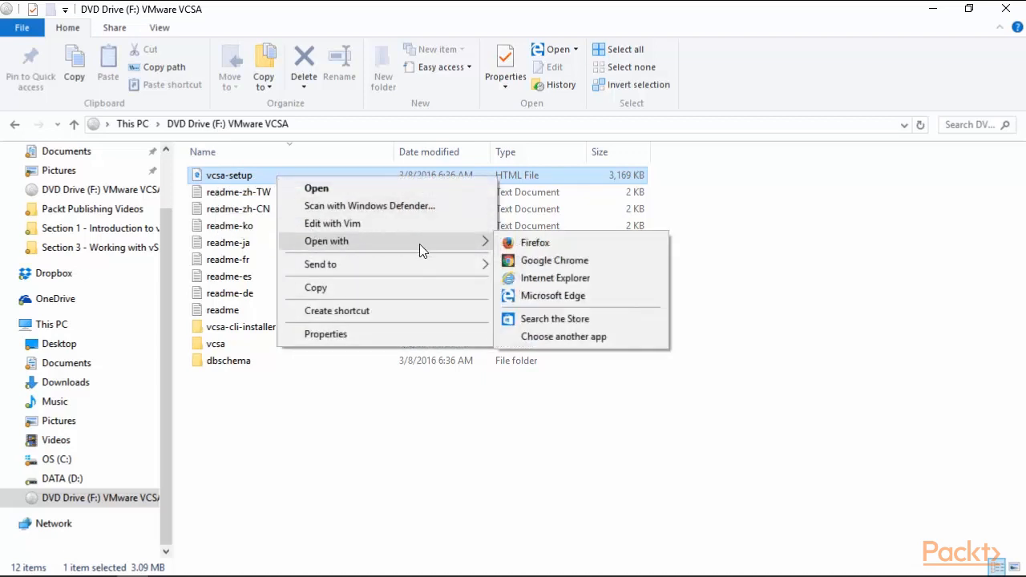
click(519, 279)
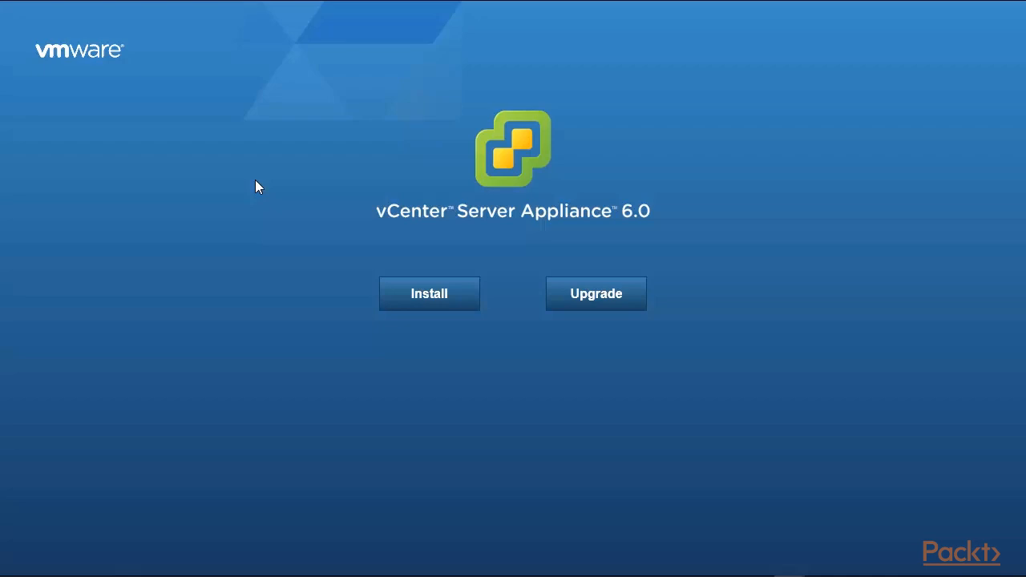
Begin a new Install, accept the license agreement terms, and advance to the target server step
click(417, 302)
click(354, 421)
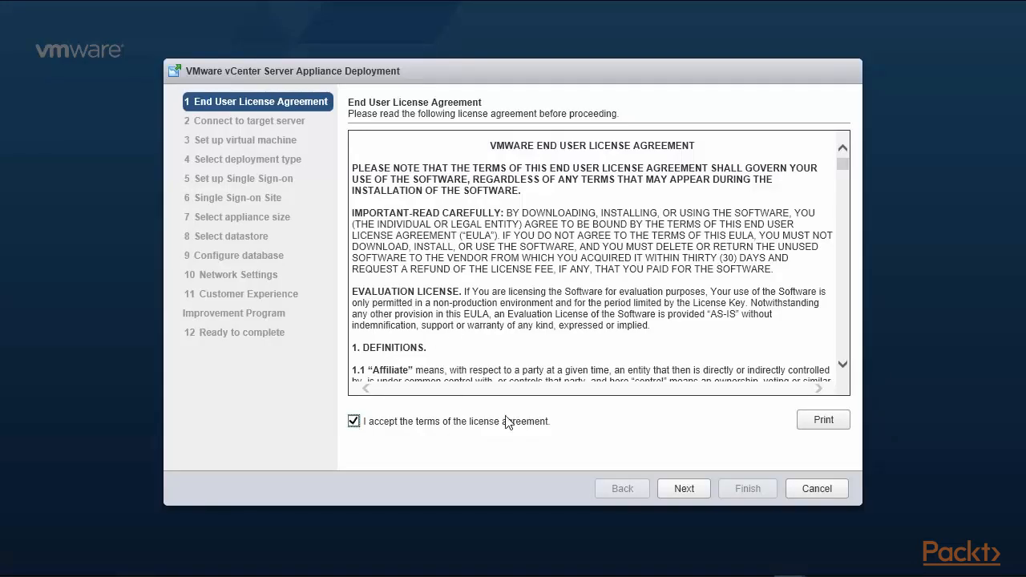
click(685, 491)
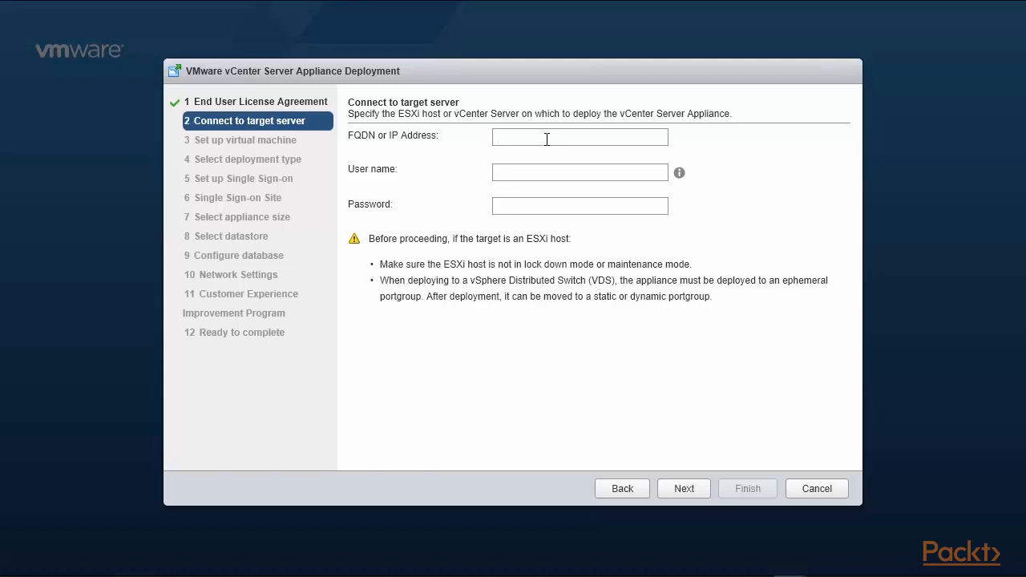
Connect to ESXi host 192.168.0.210 as root with the host password and accept the certificate warning
text(192.168)
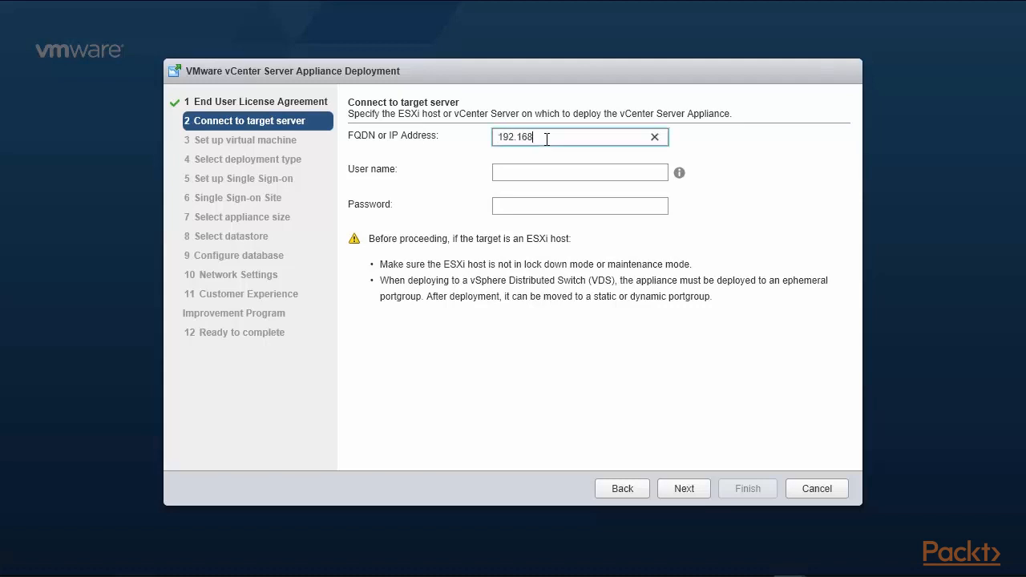
text(.0.210)
click(565, 174)
text(r)
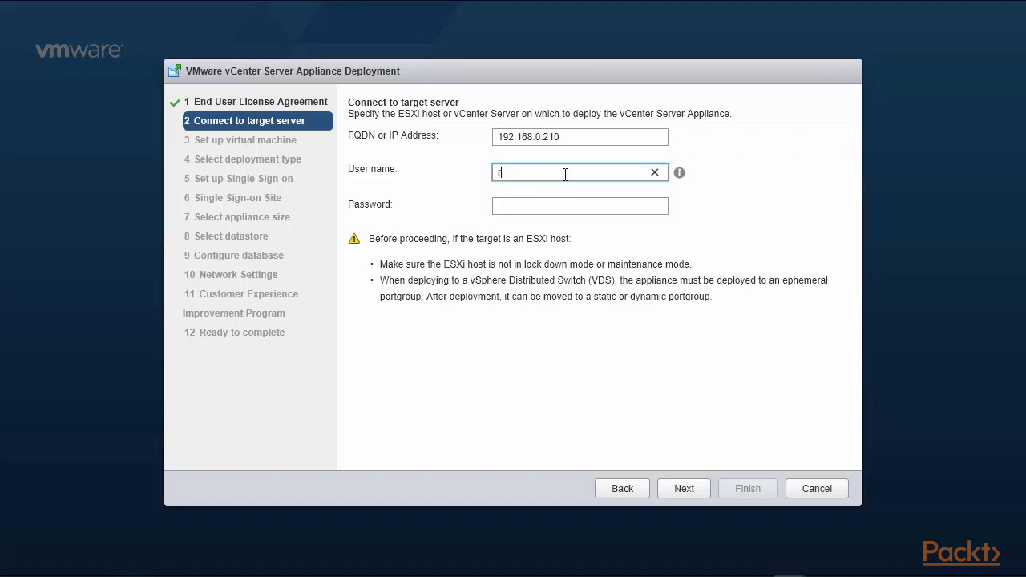
text(oot)
key(Tab)
text(*******)
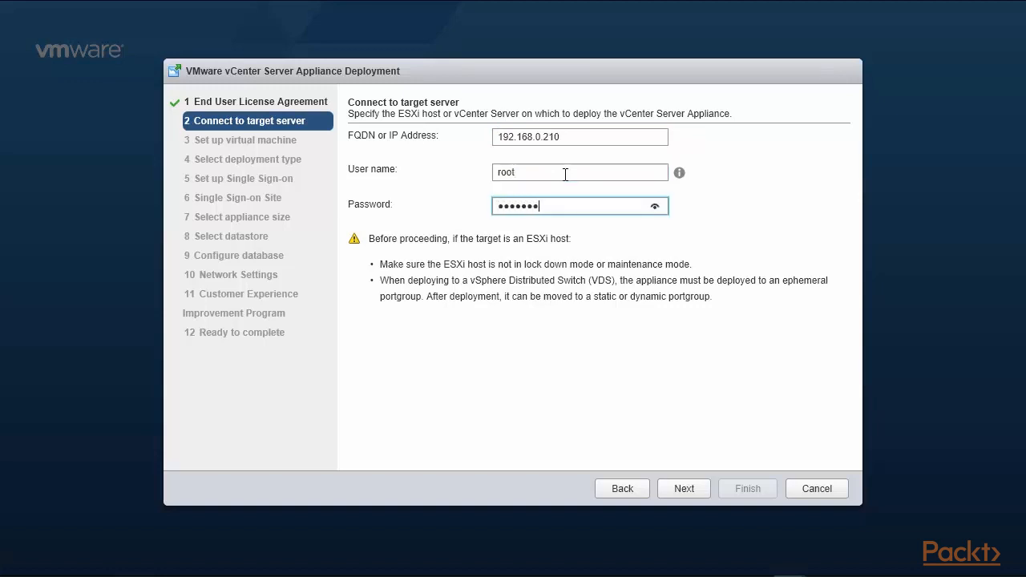
click(685, 490)
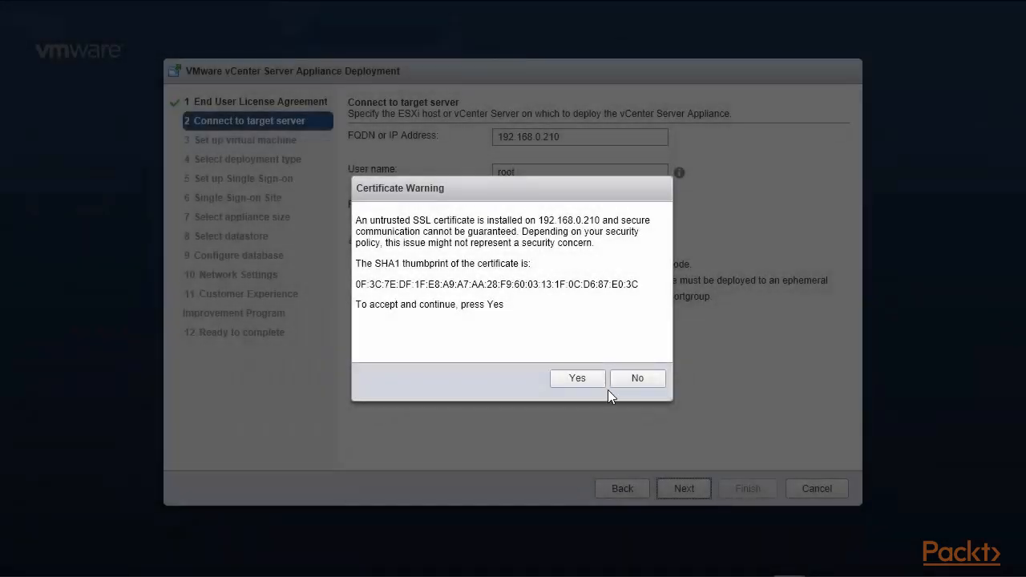
click(585, 383)
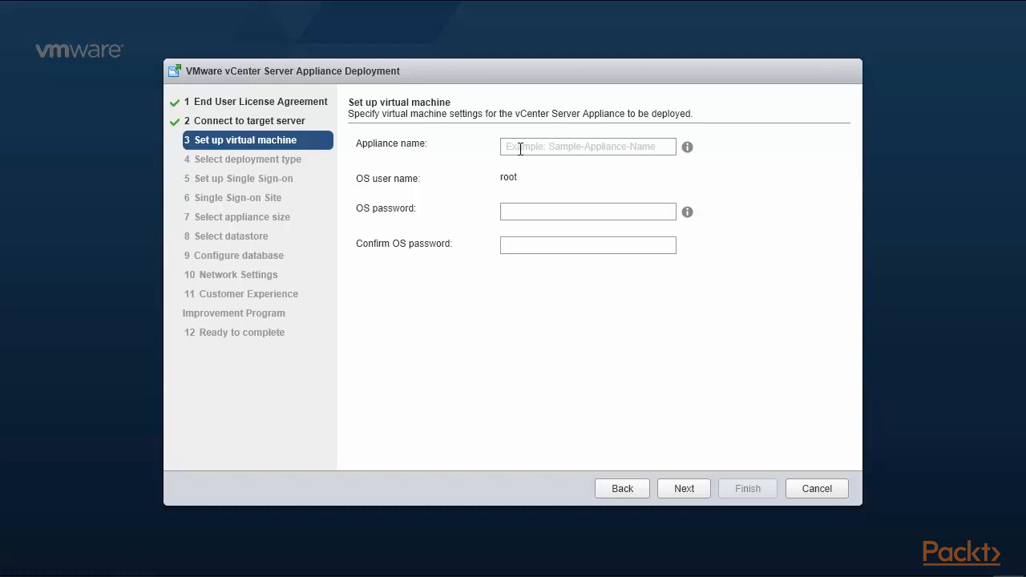
Name the appliance vCenter6-210, enter and confirm its OS password, and continue
click(521, 149)
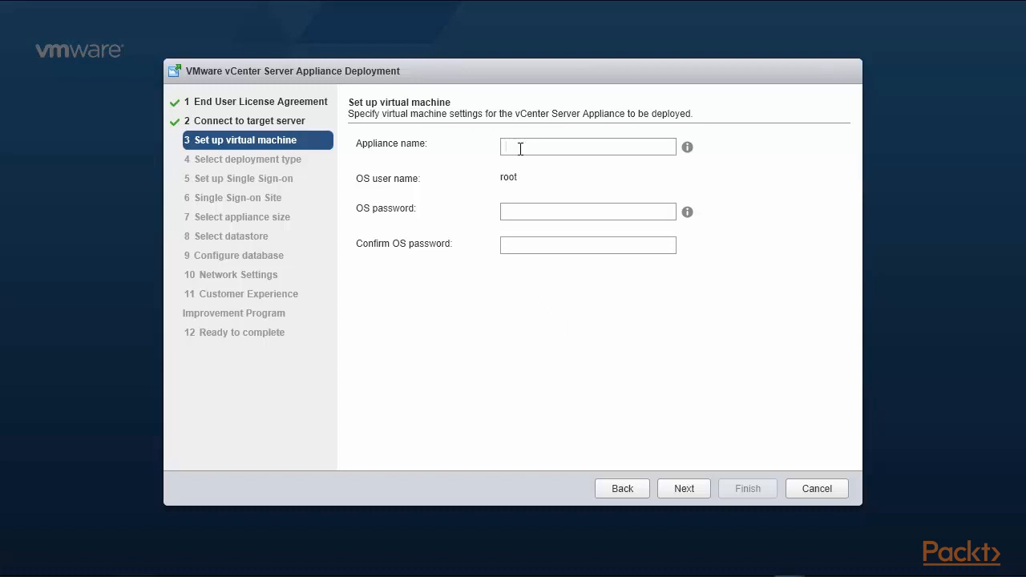
text(vCent)
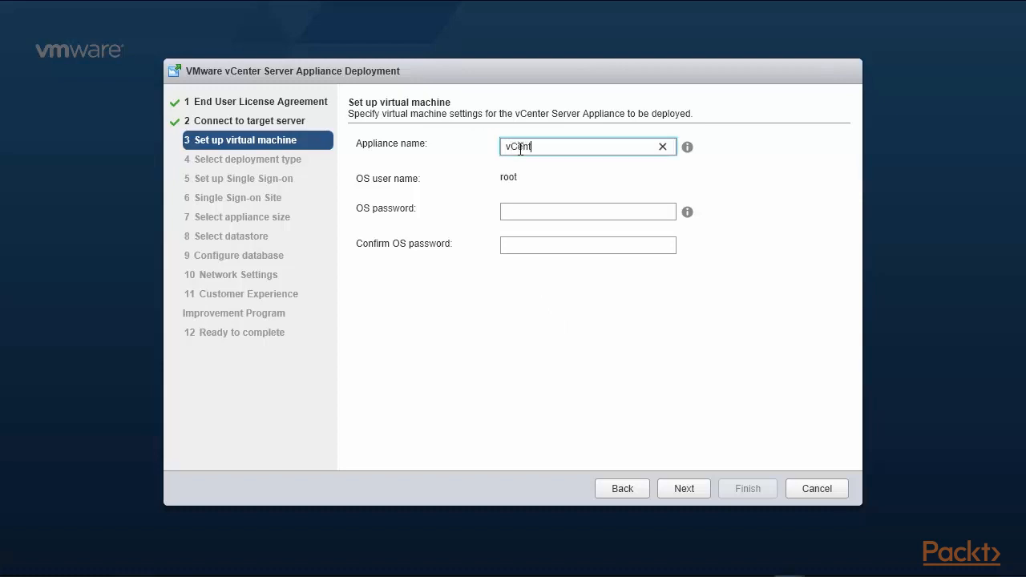
text(er6-210)
click(527, 211)
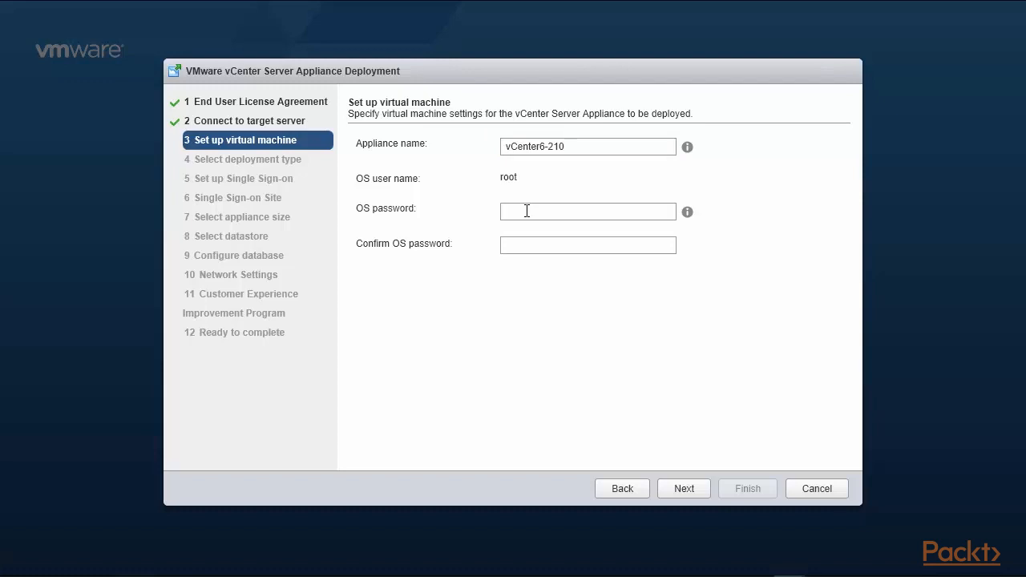
text(VMware123)
key(Tab)
text(VMw)
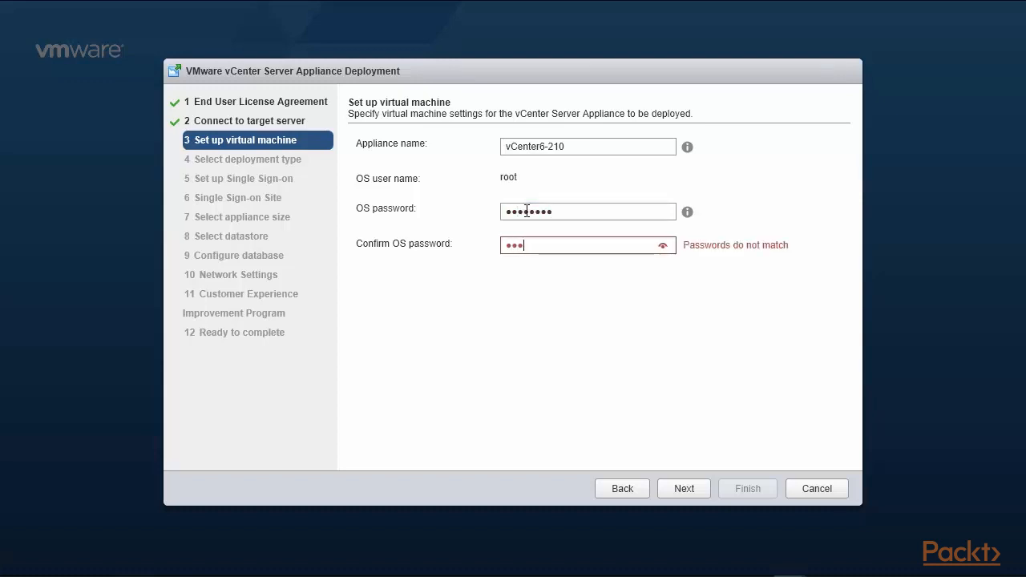
text(are123)
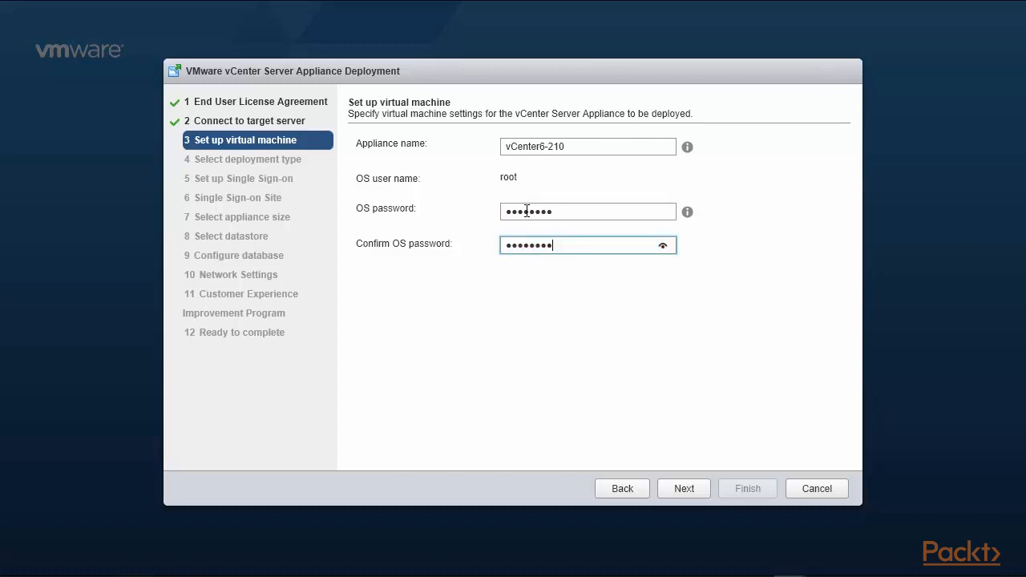
click(684, 488)
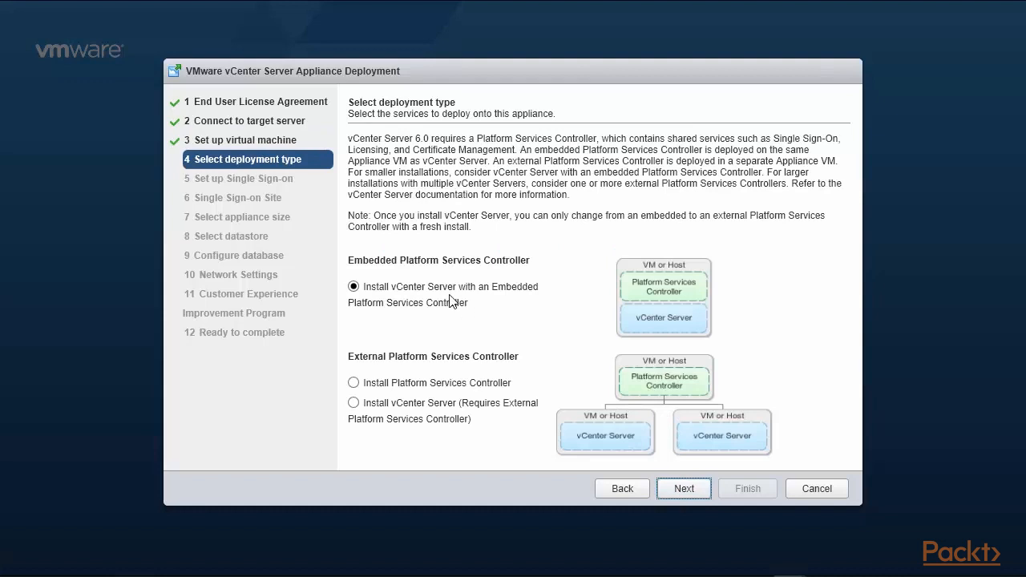
Keep the embedded PSC and join the SSO domain at 192.168.0.220 with its SSO password
click(678, 496)
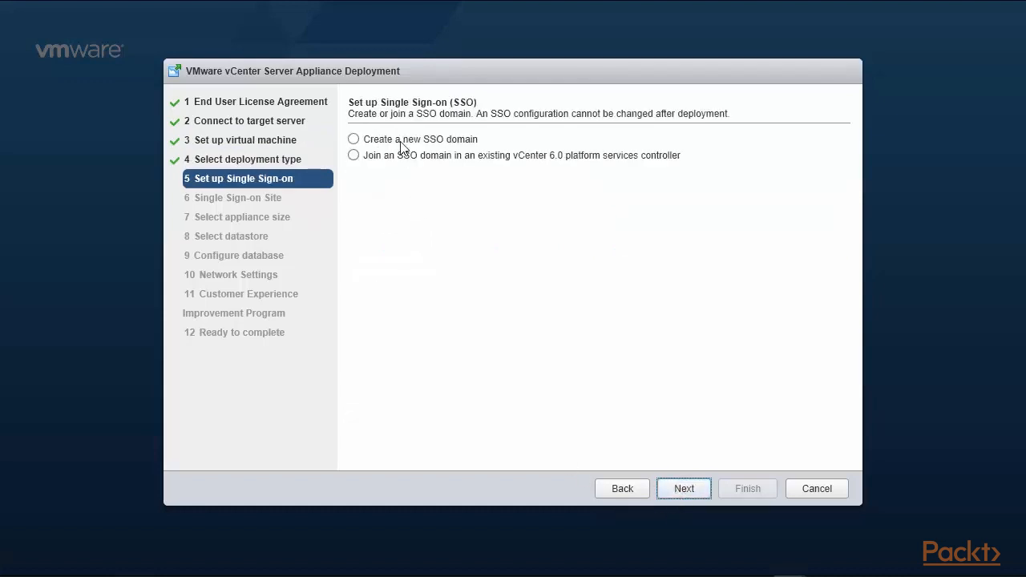
click(354, 157)
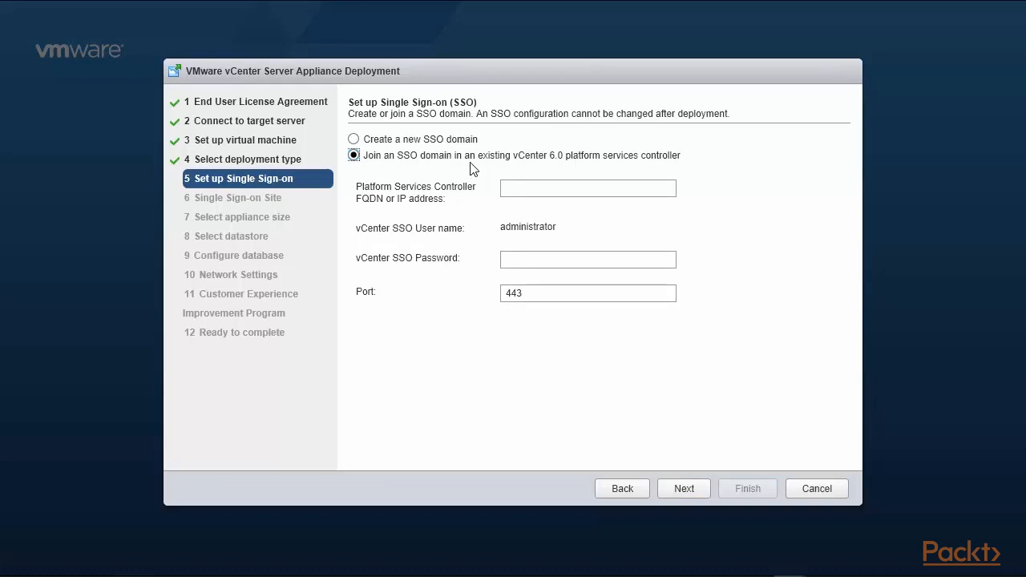
click(532, 191)
text(192.168)
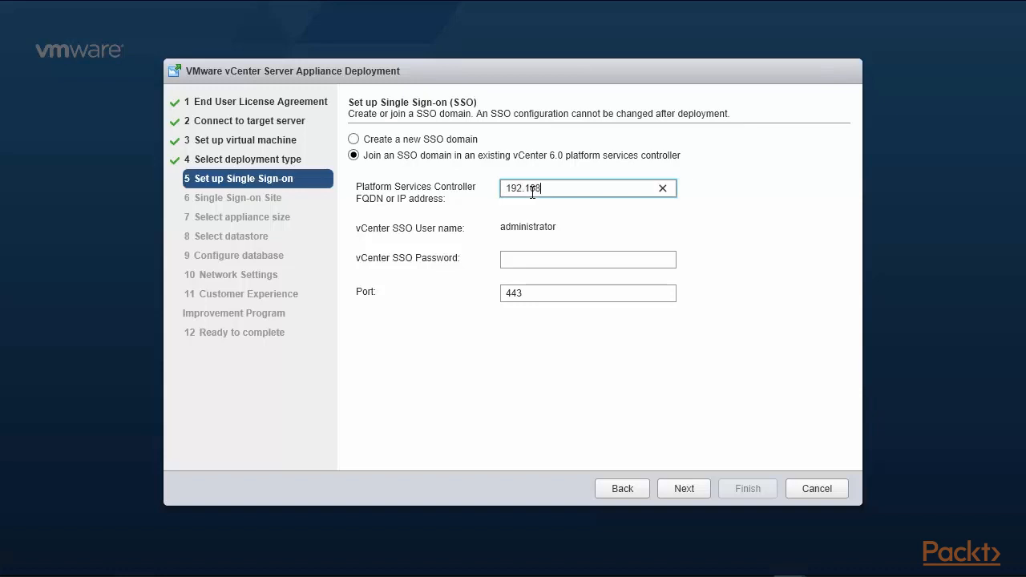
text(.0.220)
click(546, 258)
text(••••••••)
click(703, 494)
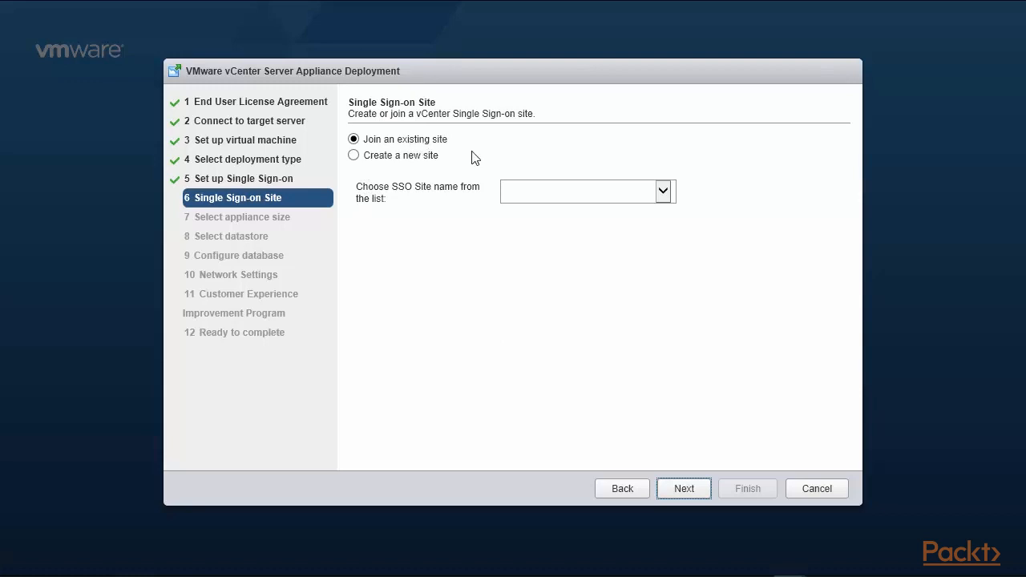
Select Site-1 as the SSO site and keep the Tiny appliance size
click(669, 195)
click(639, 210)
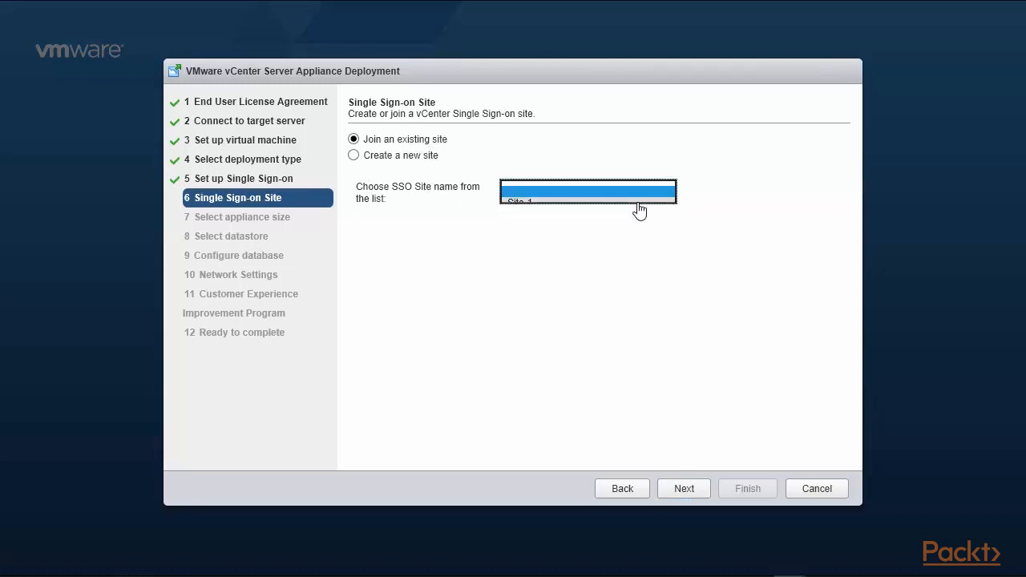
click(684, 488)
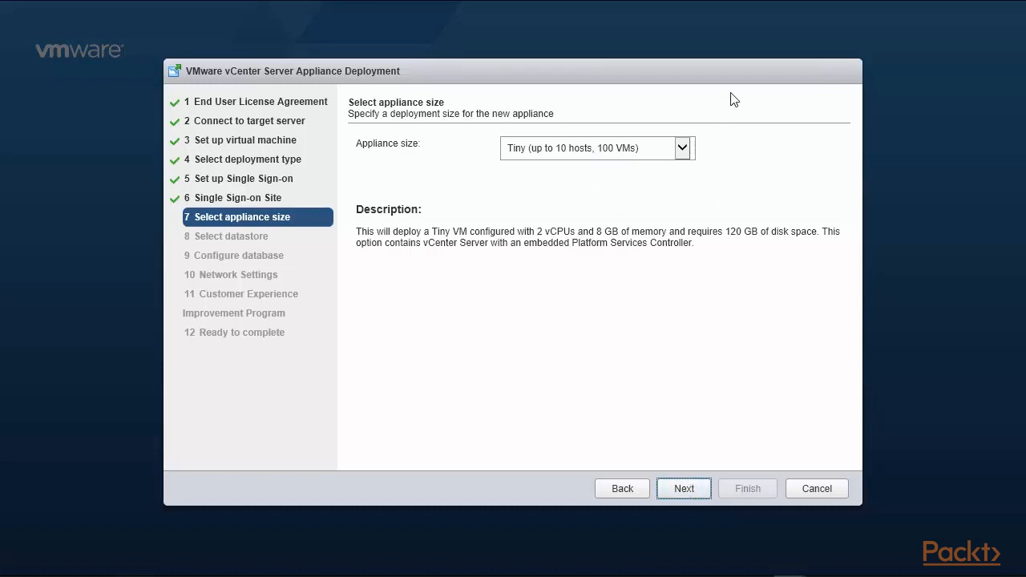
click(682, 149)
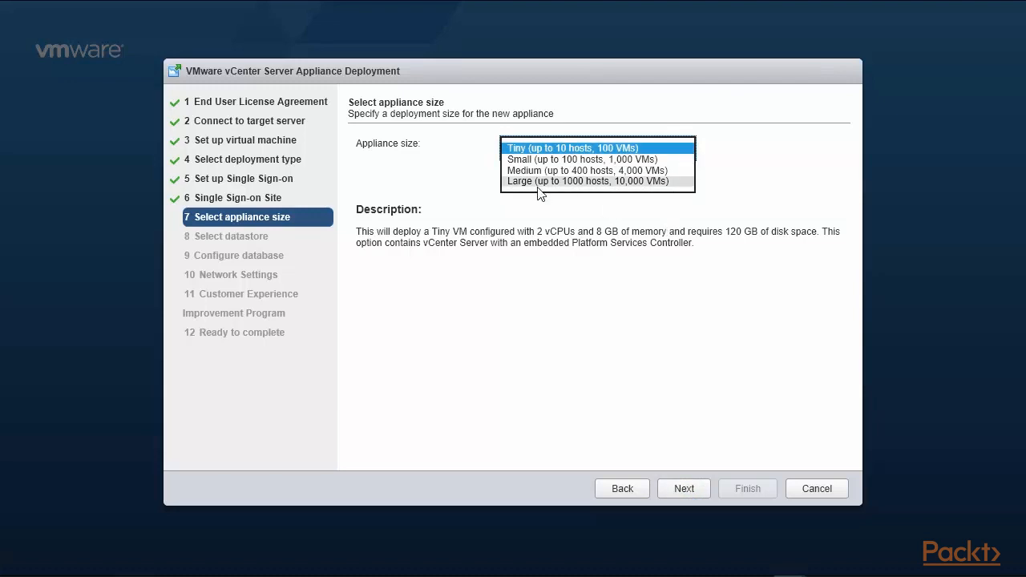
click(683, 487)
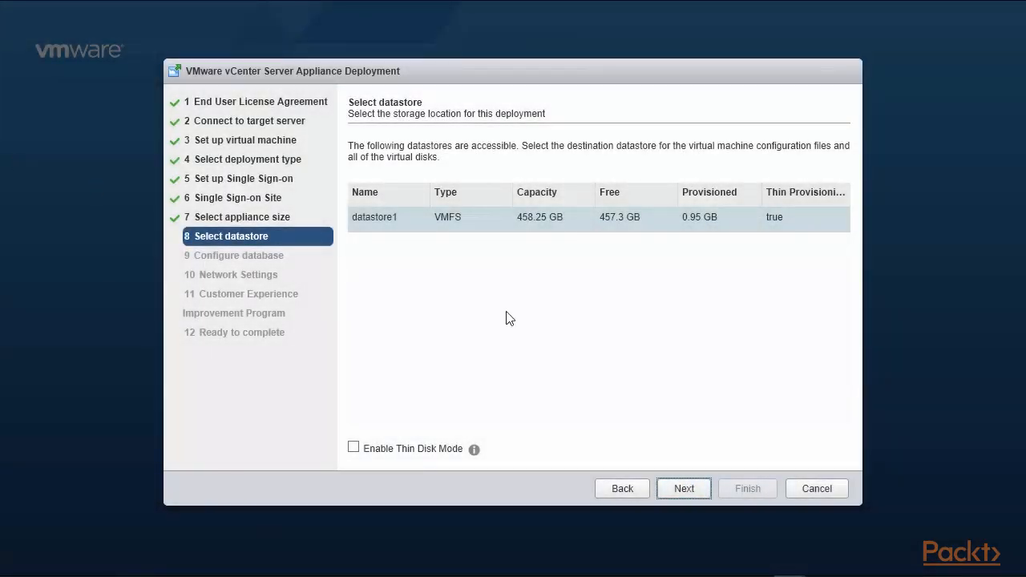
Put the appliance on datastore1 with Thin Disk Mode and keep embedded PostgreSQL
click(478, 227)
click(398, 223)
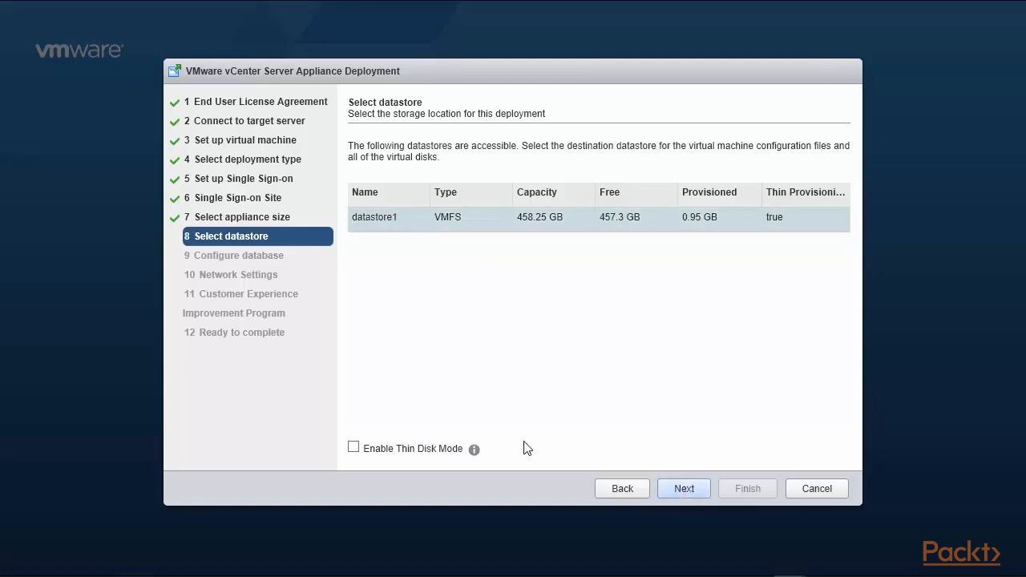
click(355, 451)
click(682, 488)
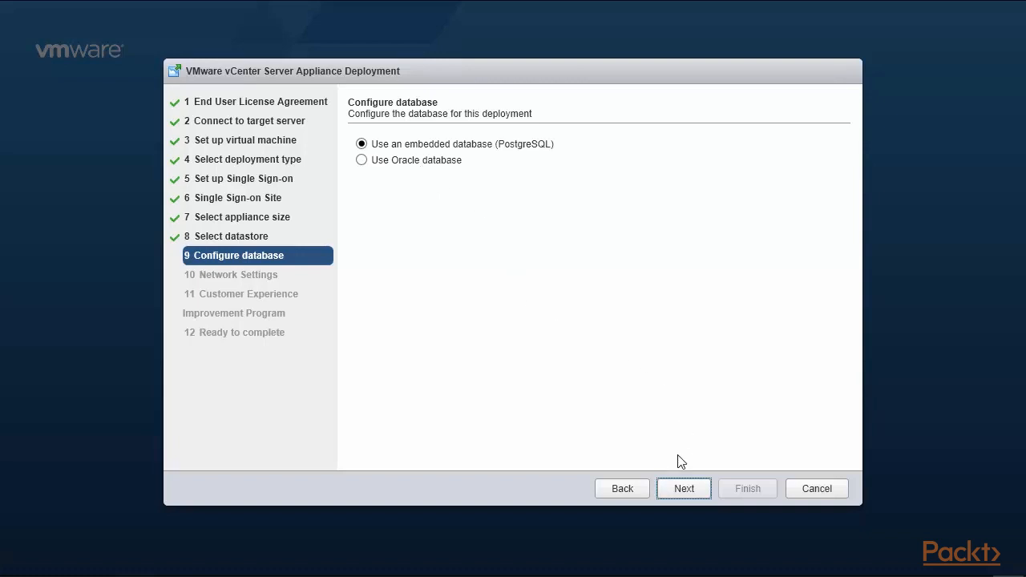
click(681, 489)
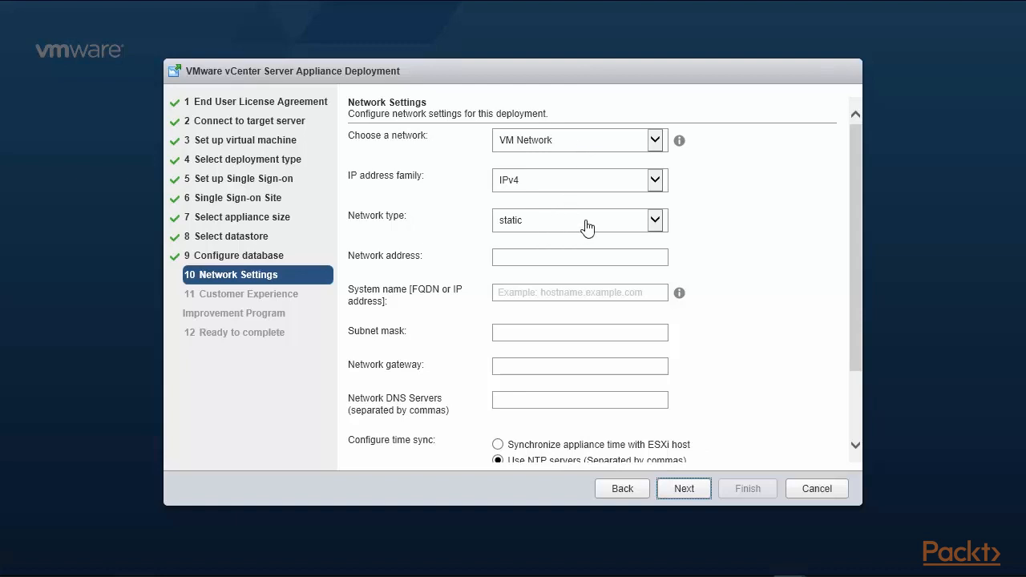
Set network address and system name to 192.168.0.221 with subnet mask 255.255.255.0
click(572, 257)
text(192.168)
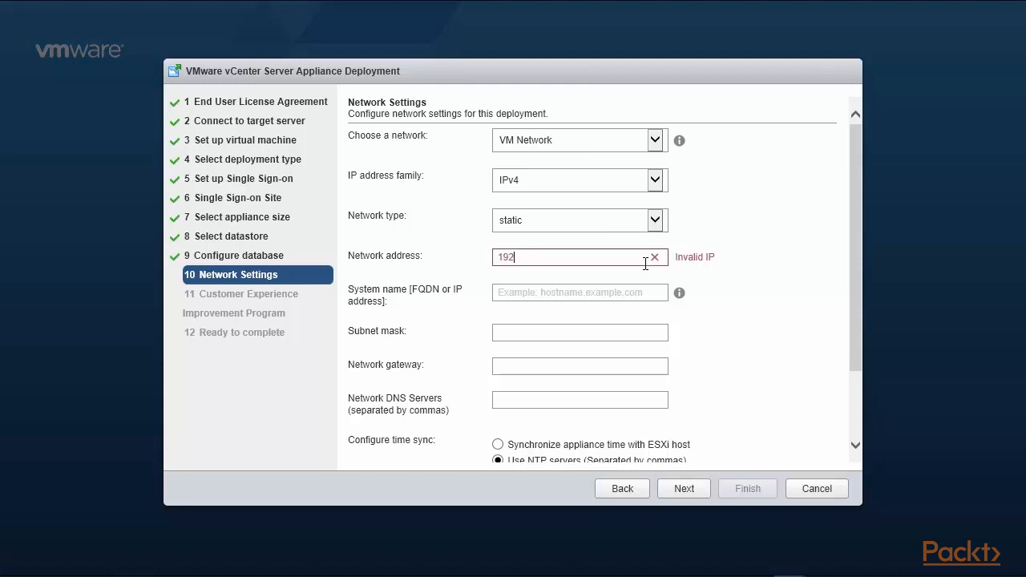
text(.0.221)
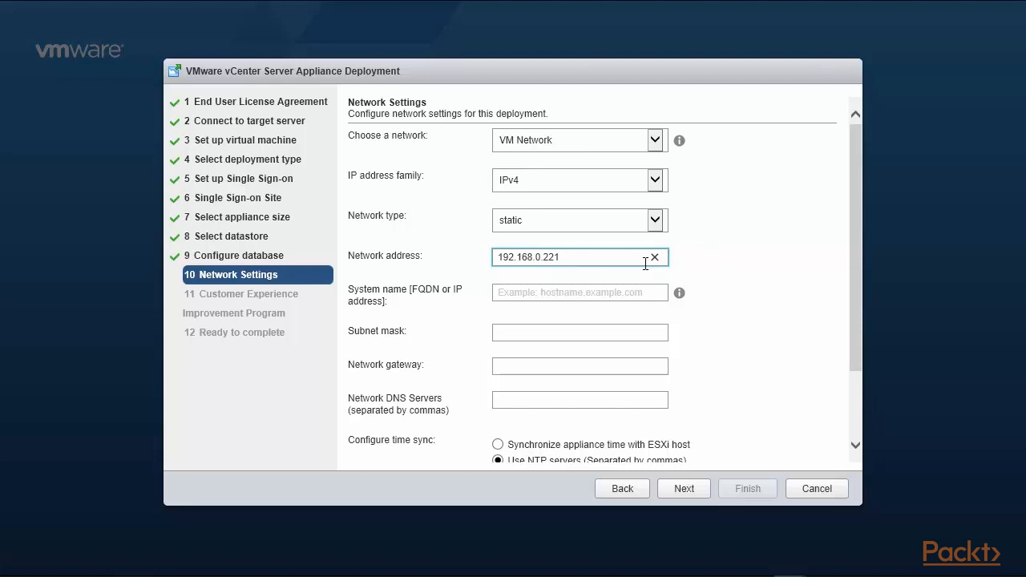
click(600, 292)
text(192.168.0.221)
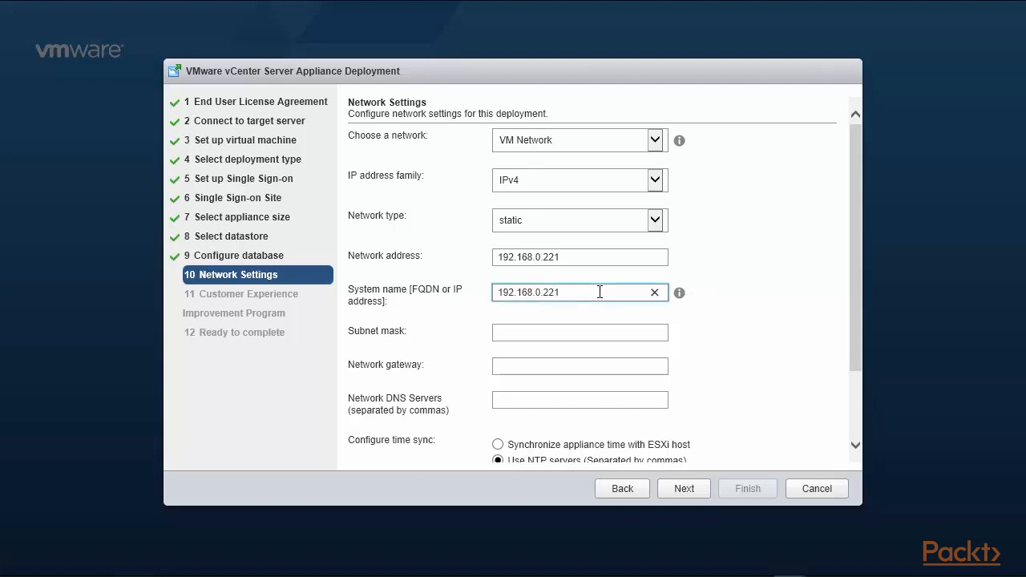
click(584, 337)
text(24)
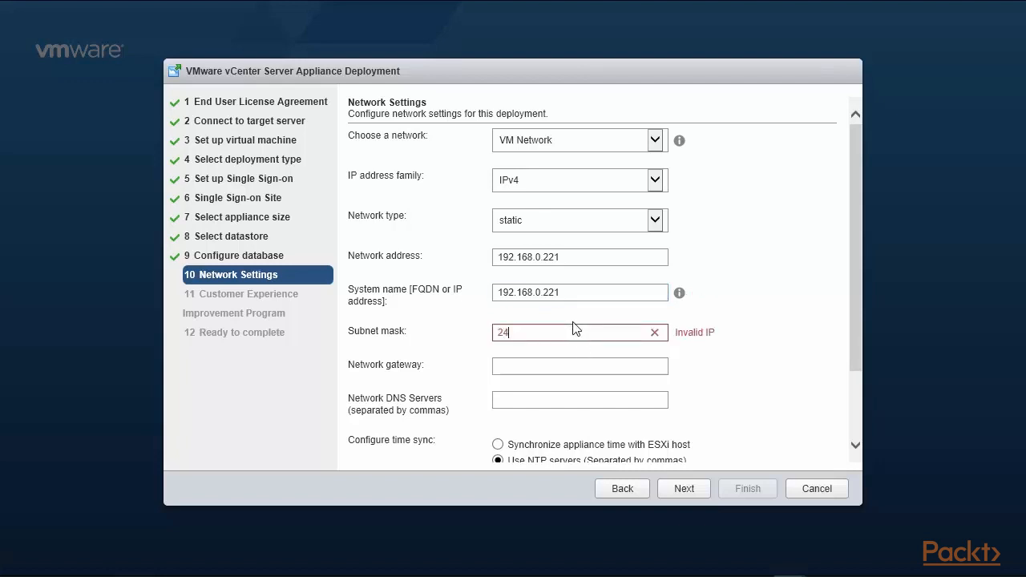
key(BackSpace)
key(BackSpace)
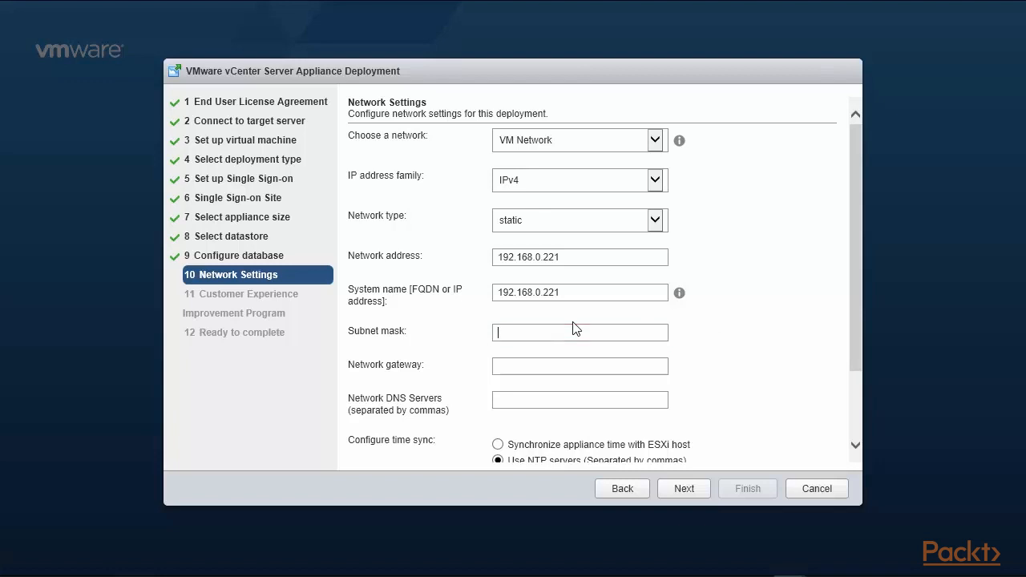
text(255.255.255.0)
Set gateway 192.168.0.1, DNS 192.168.0.1,8.8.8.8,8.8.4.4, the us.pool.ntp.org NTP servers, and enable SSH
click(533, 365)
text(192)
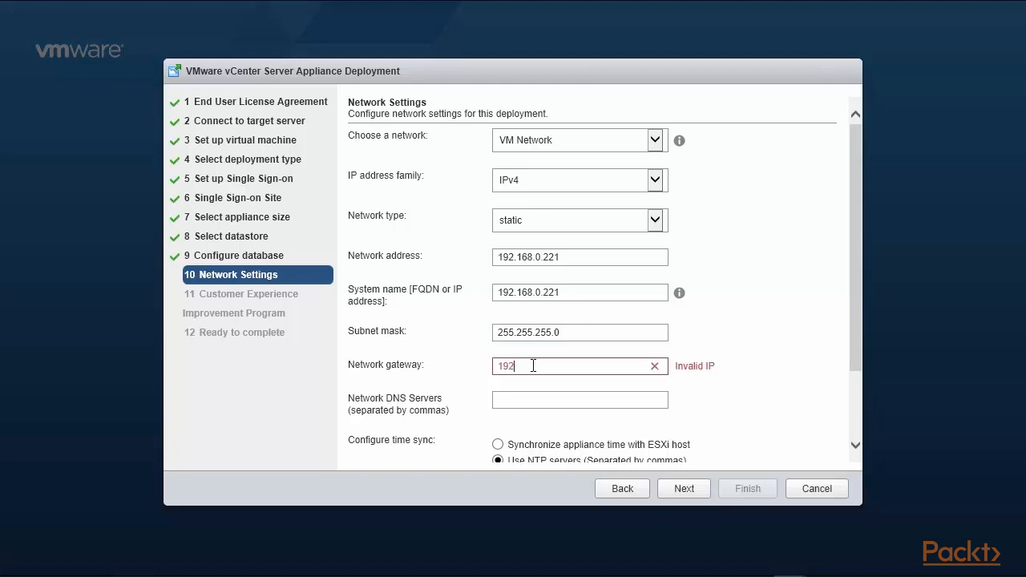
text(.168.0.1)
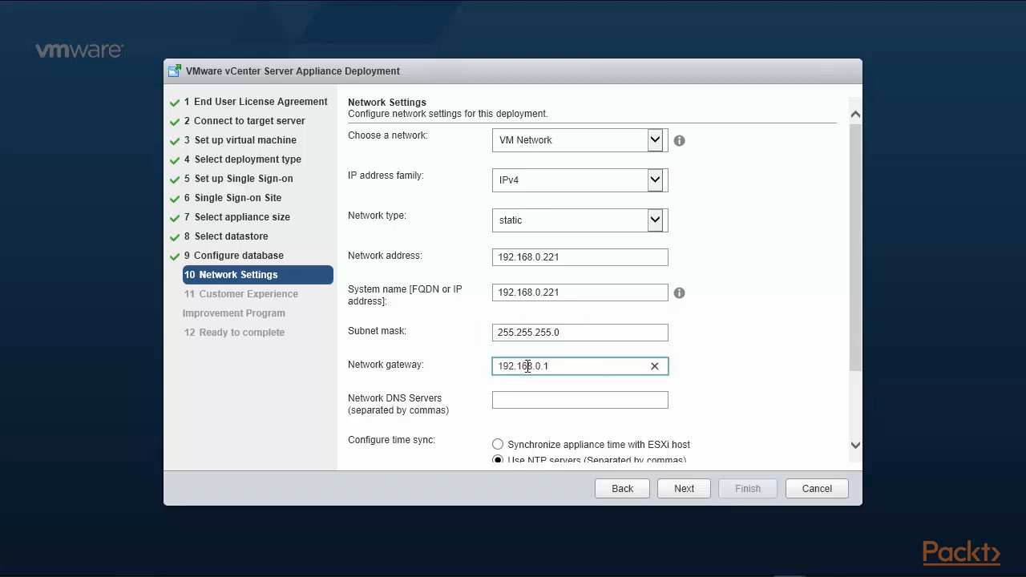
click(521, 401)
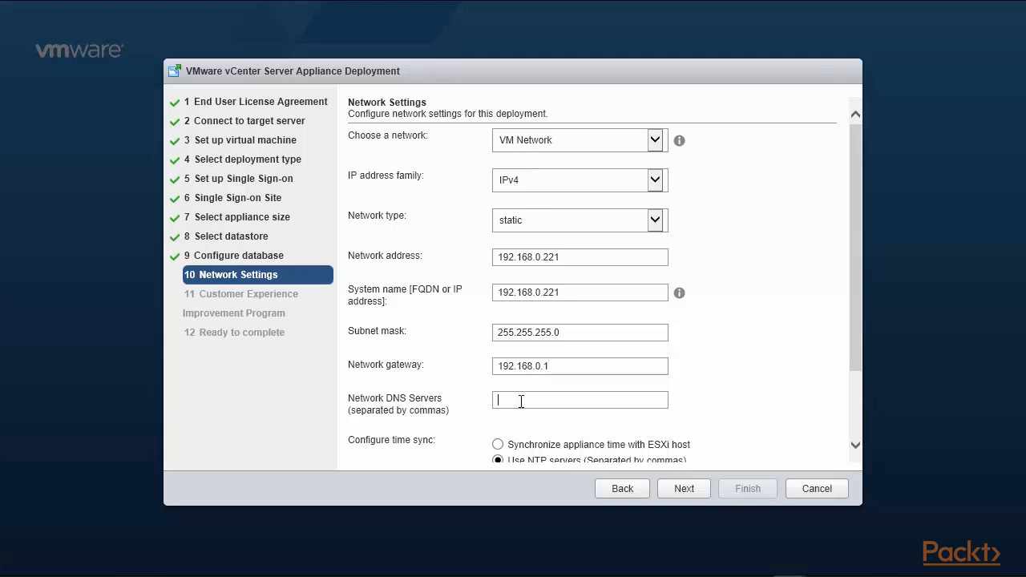
text(192)
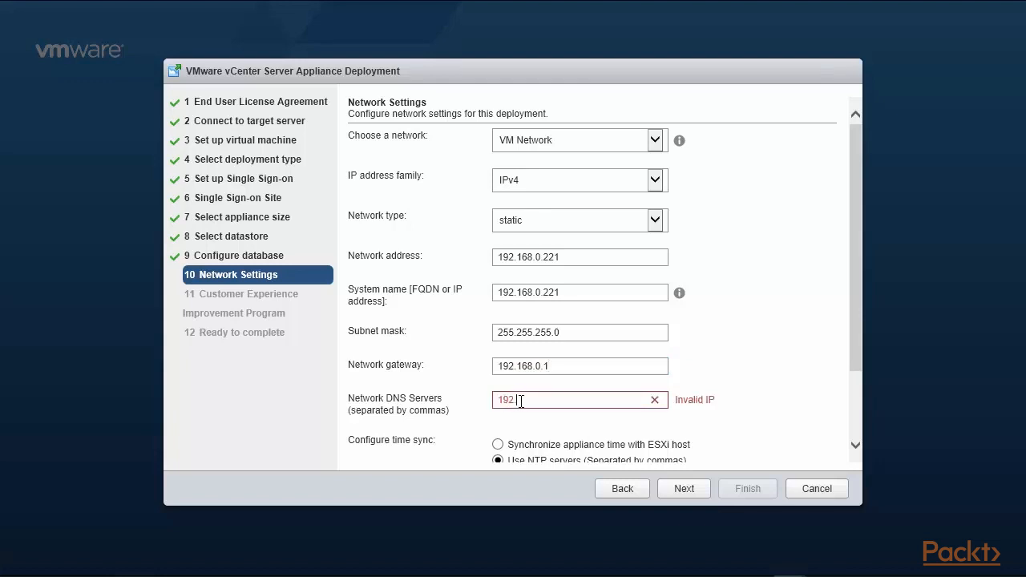
text(.168.0.1)
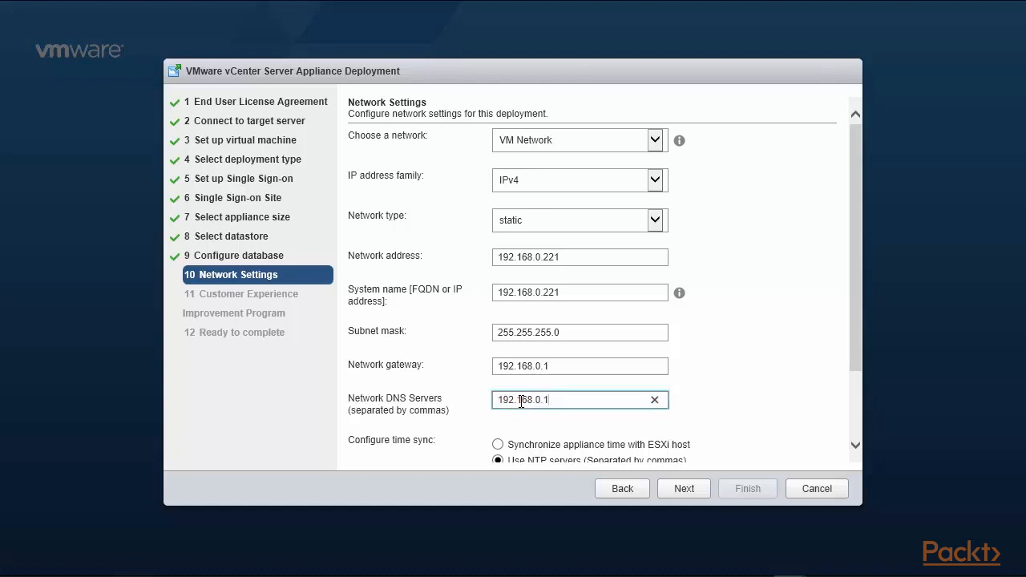
text(,8.8.8.8)
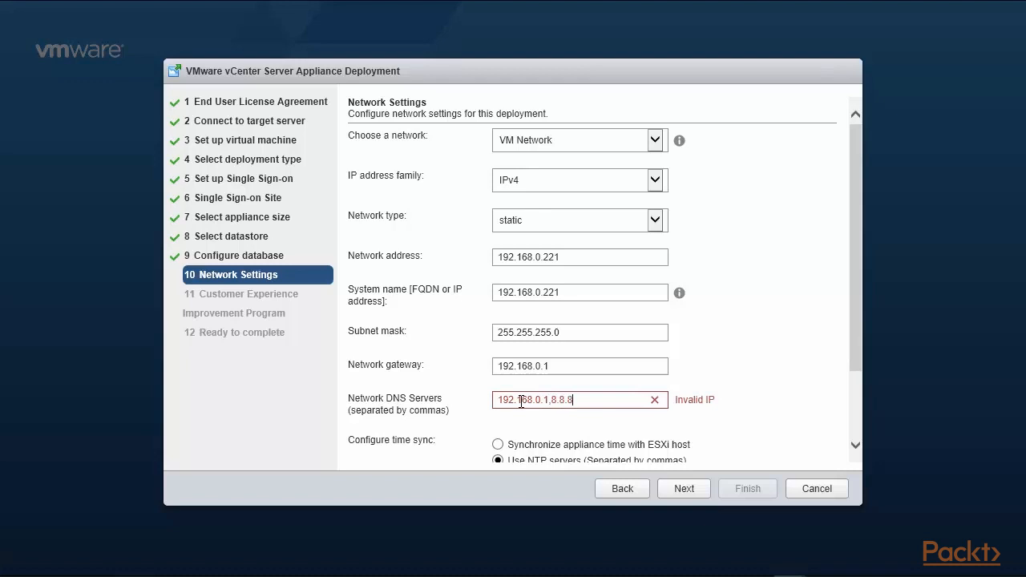
text(,8.8.4.4)
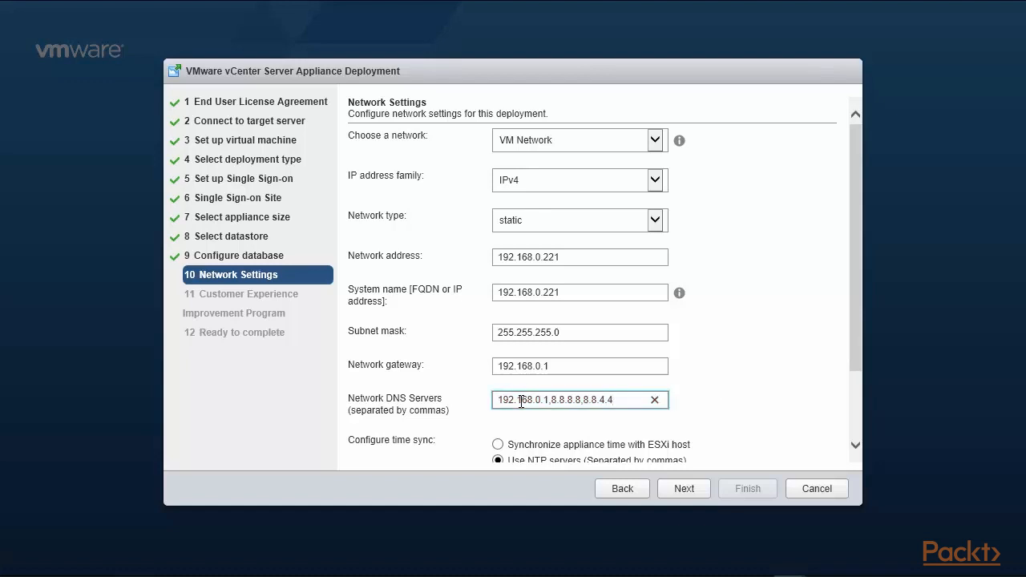
drag(861, 320, 860, 392)
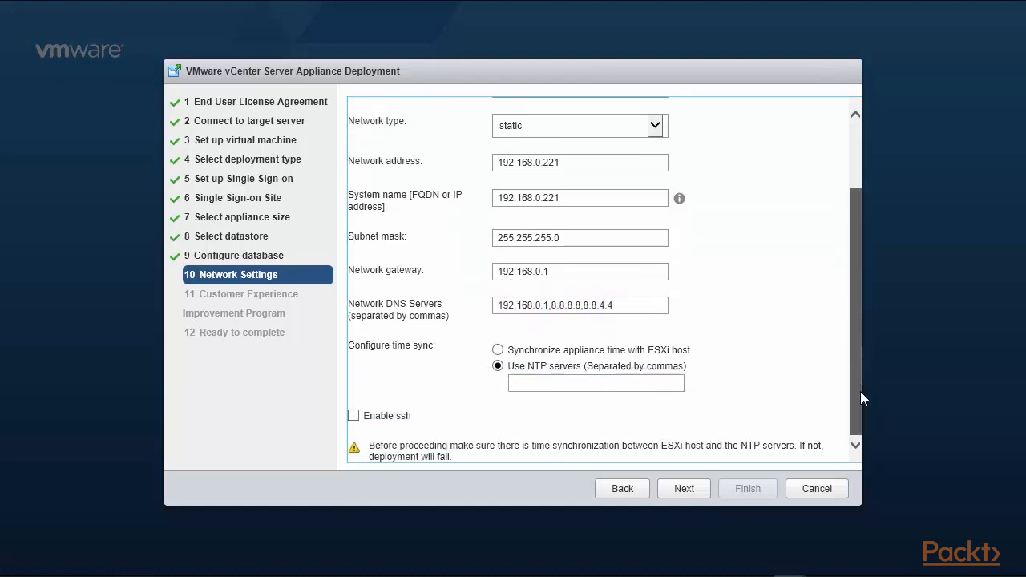
click(556, 383)
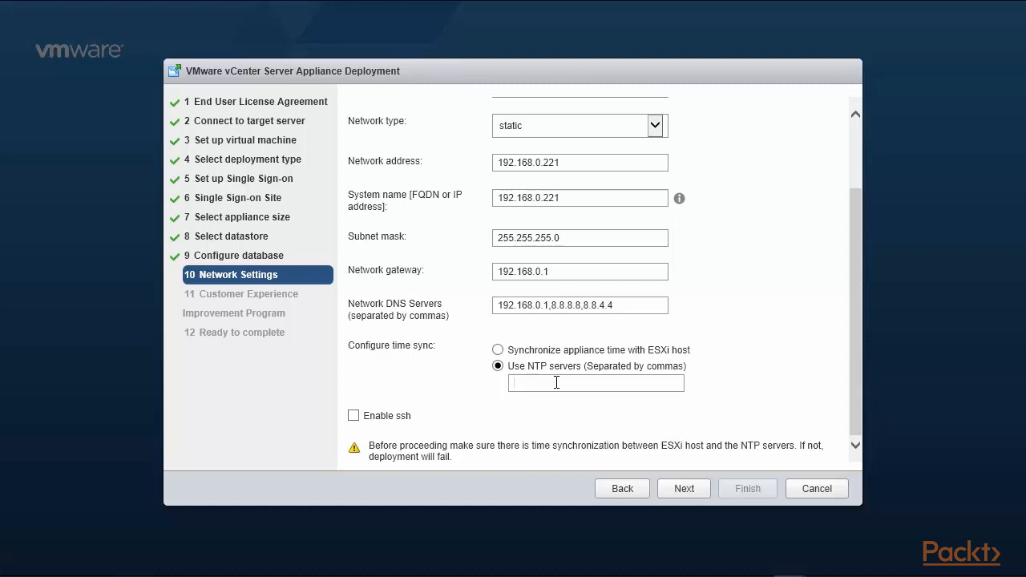
text(0)
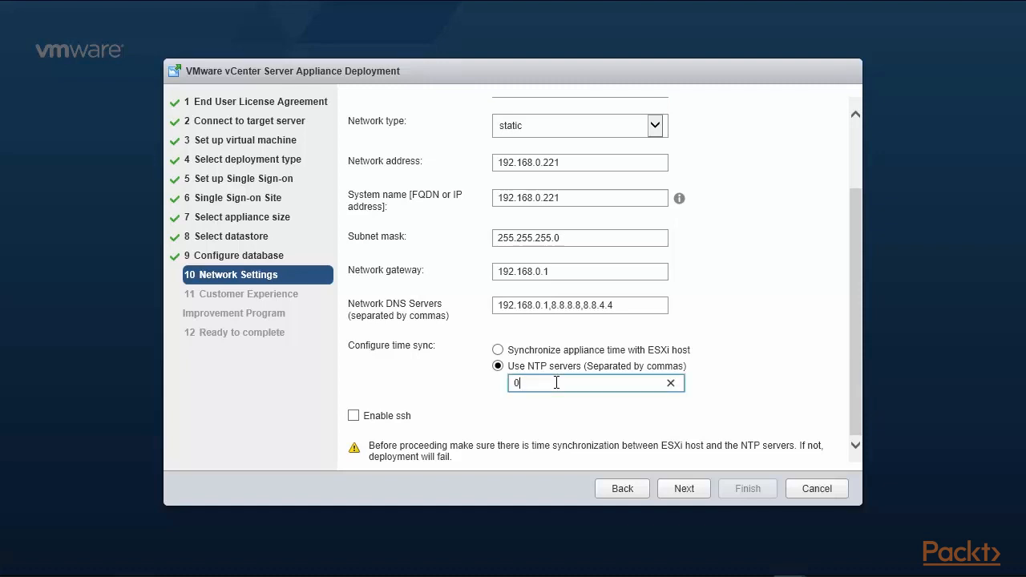
text(.)
text(us.po)
text(ol.ntp.)
text(org.)
text(1.us)
text(.pool)
text(.nt)
text(p.org)
click(353, 416)
click(856, 386)
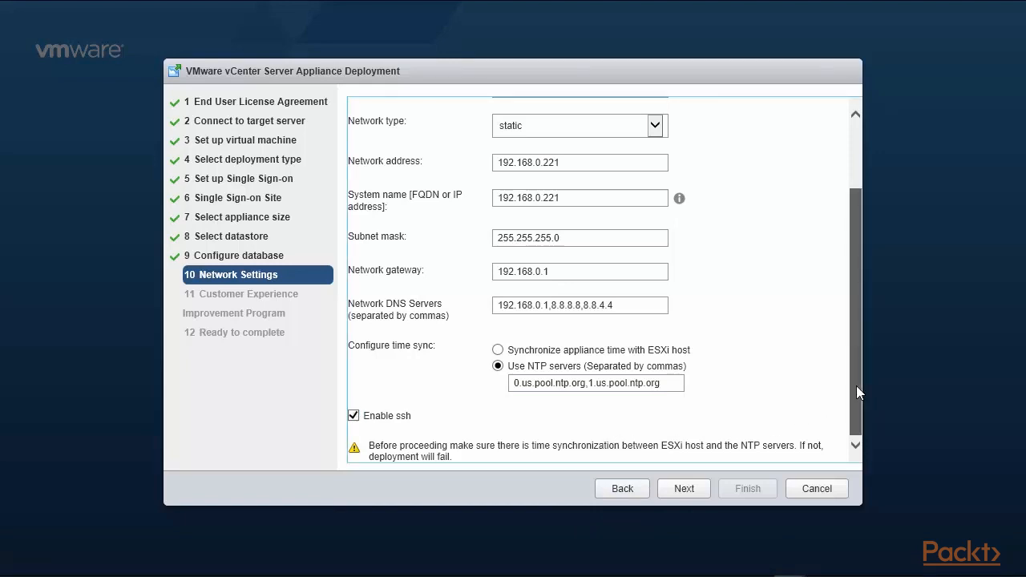
click(683, 489)
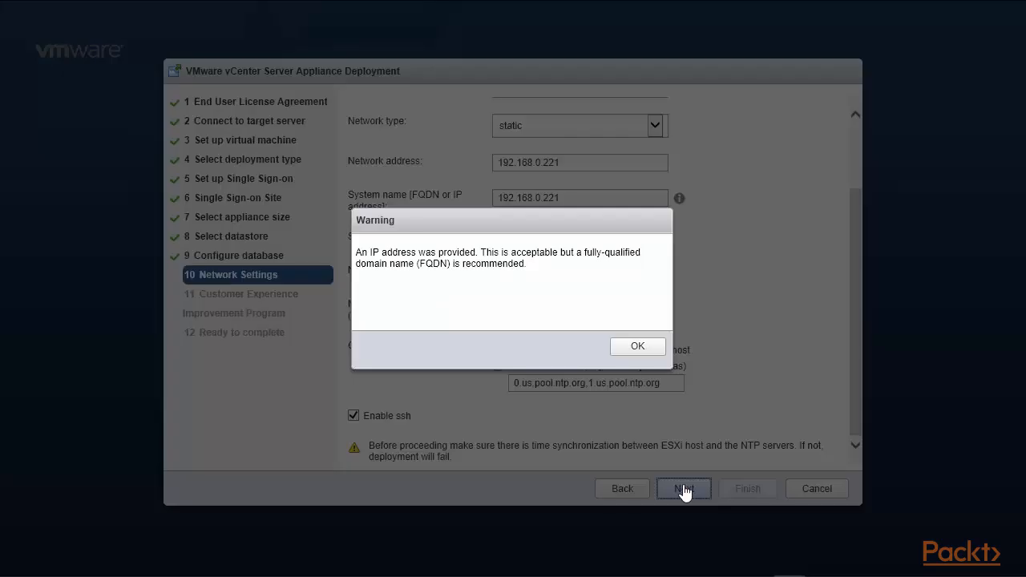
Dismiss the FQDN warning, opt out of CEIP, and Finish the installation from the summary
click(636, 348)
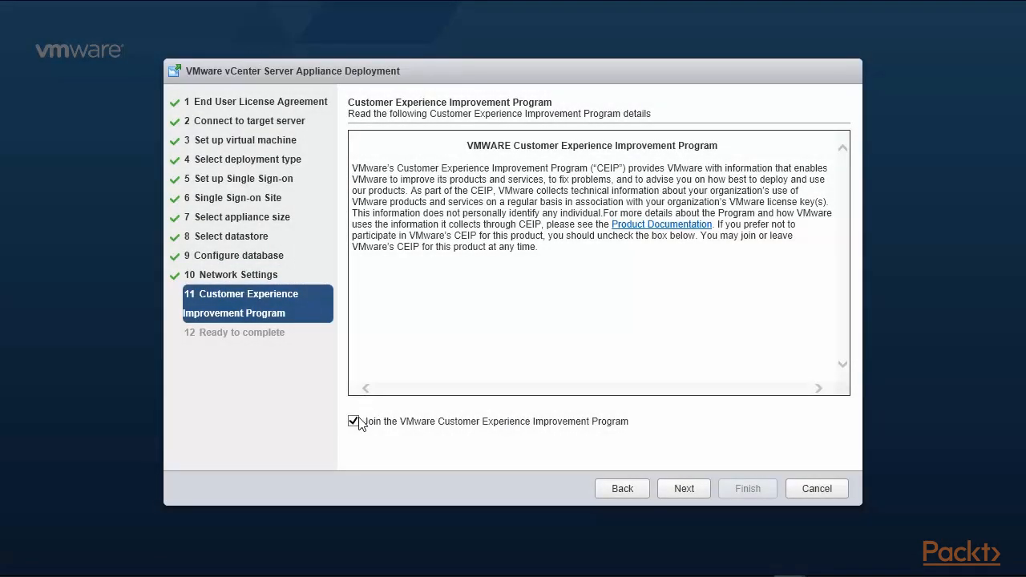
click(354, 421)
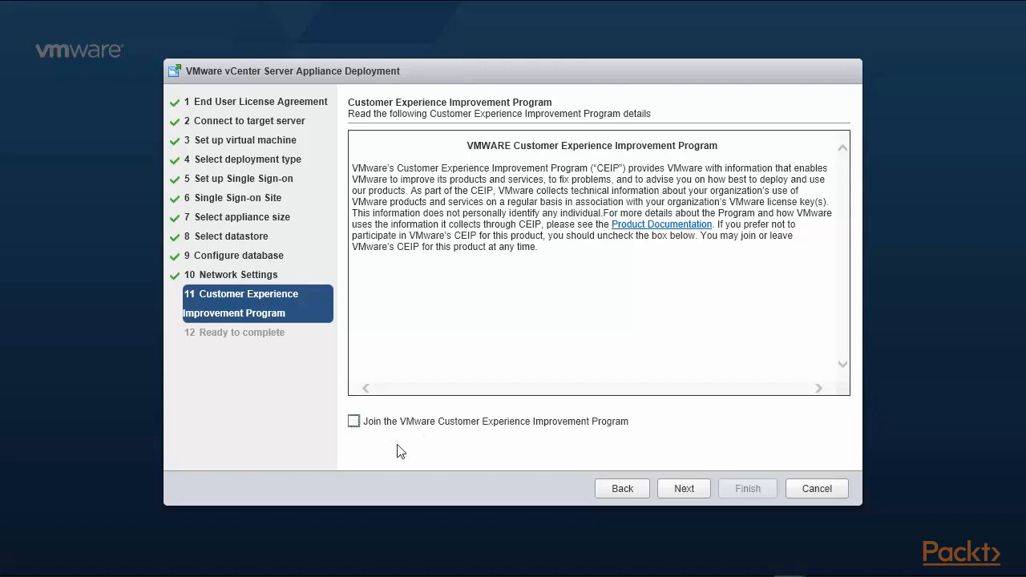
click(686, 489)
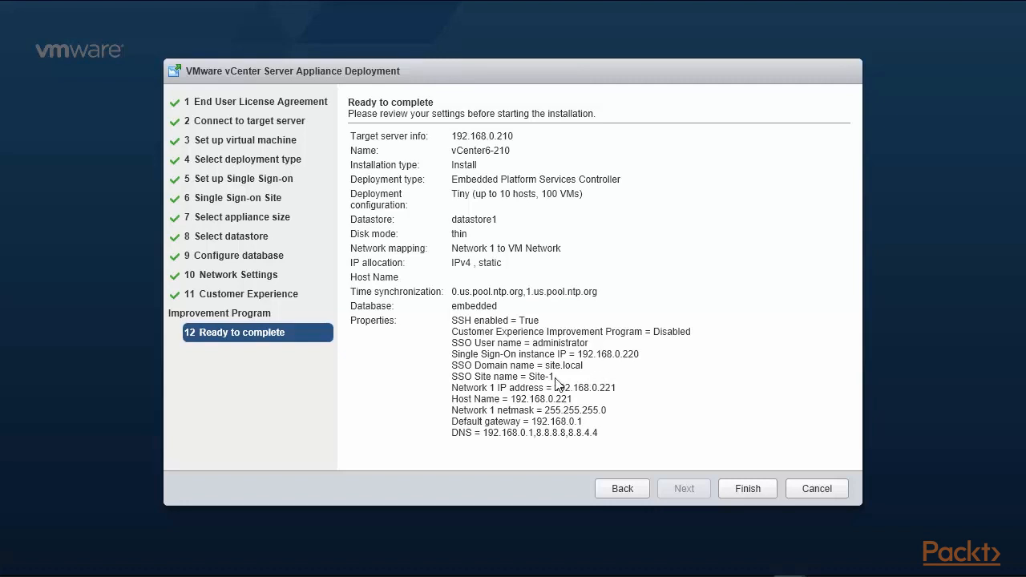
click(740, 491)
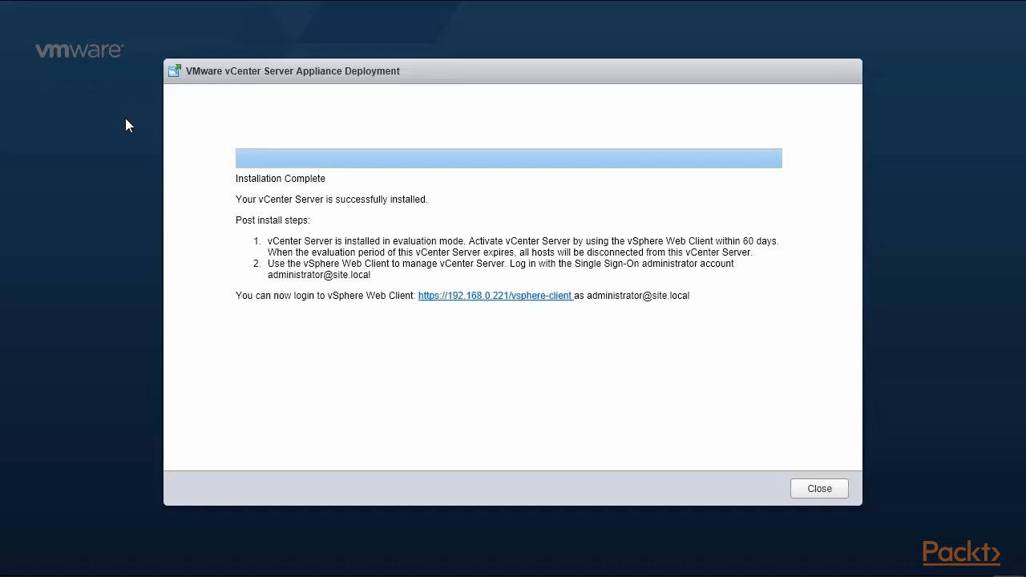
drag(236, 200, 423, 201)
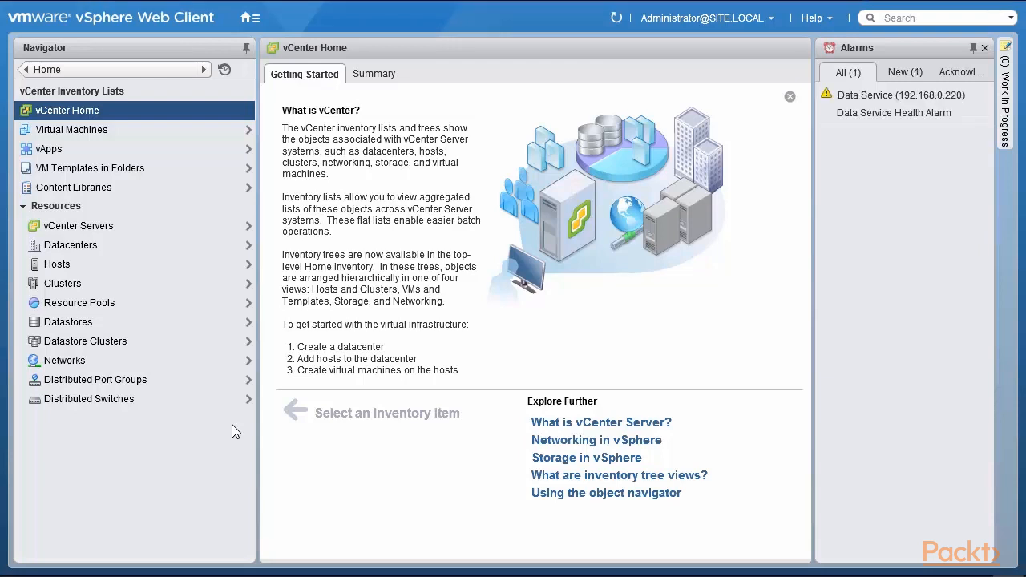
Check the related objects of vCenter Servers 192.168.0.220 and 192.168.0.221, then go to Content Libraries
click(113, 234)
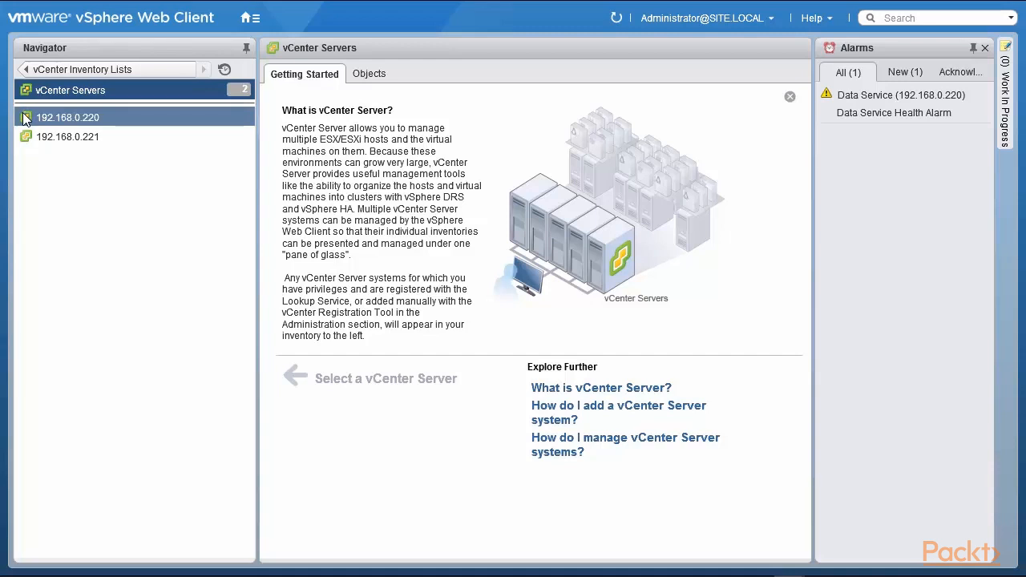
click(67, 126)
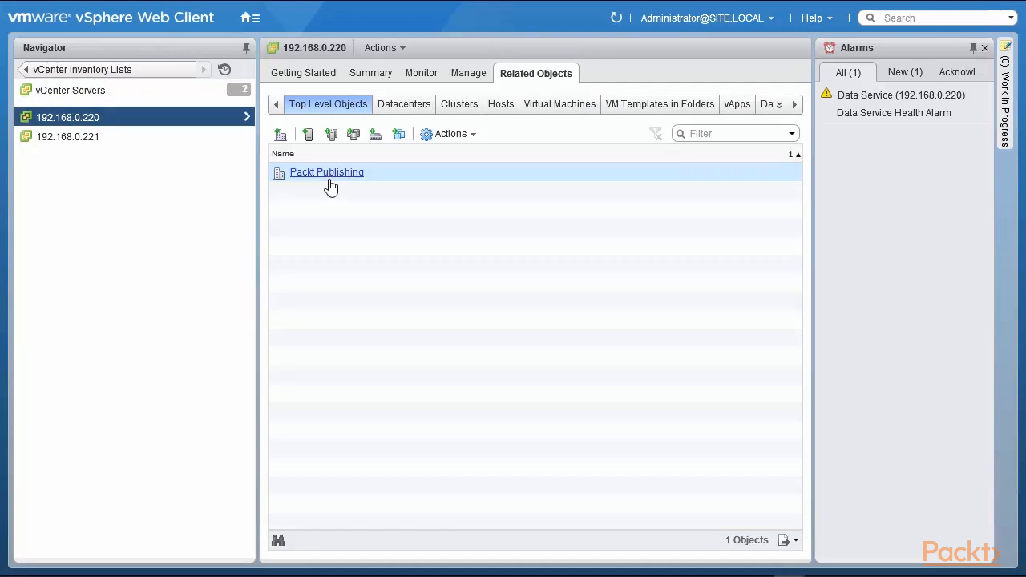
click(80, 143)
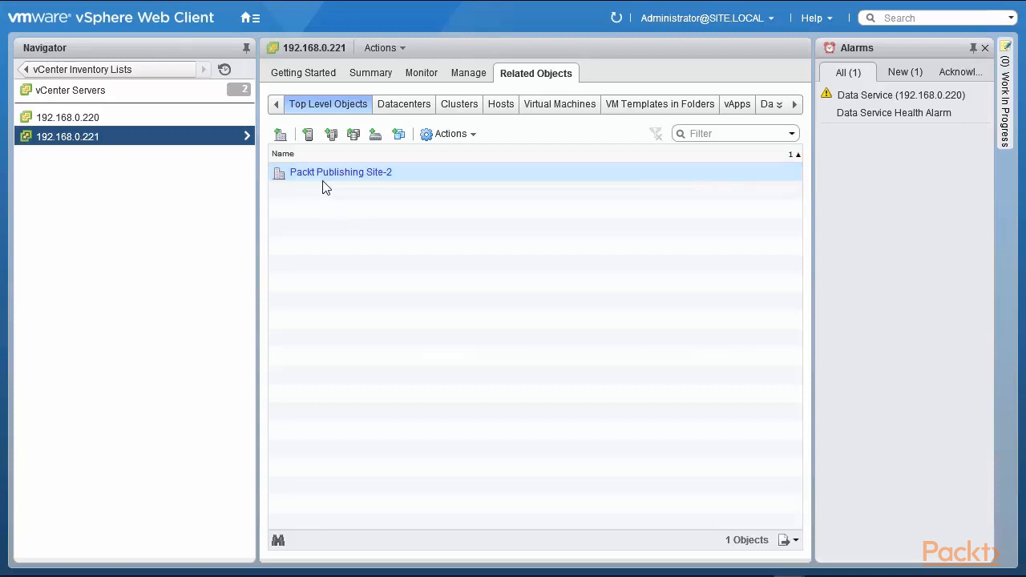
click(92, 69)
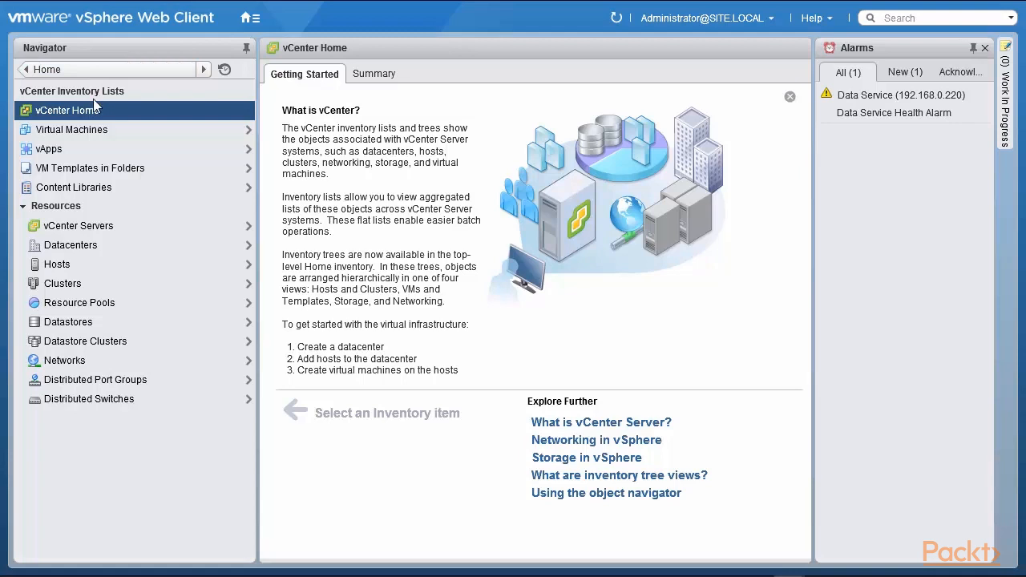
click(112, 193)
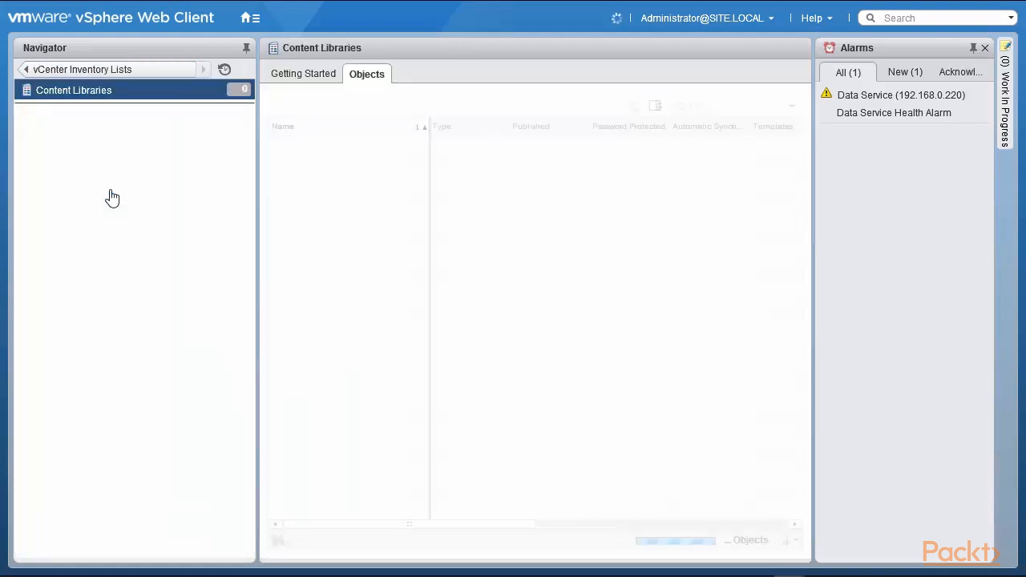
Move from the content library introduction to the empty Objects list and launch the New Library wizard
click(309, 76)
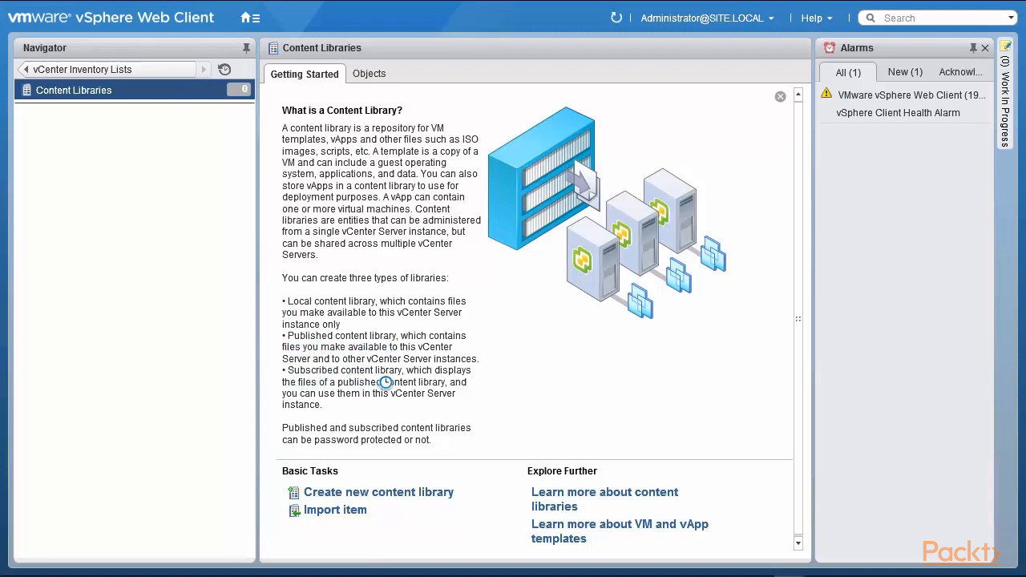
click(373, 75)
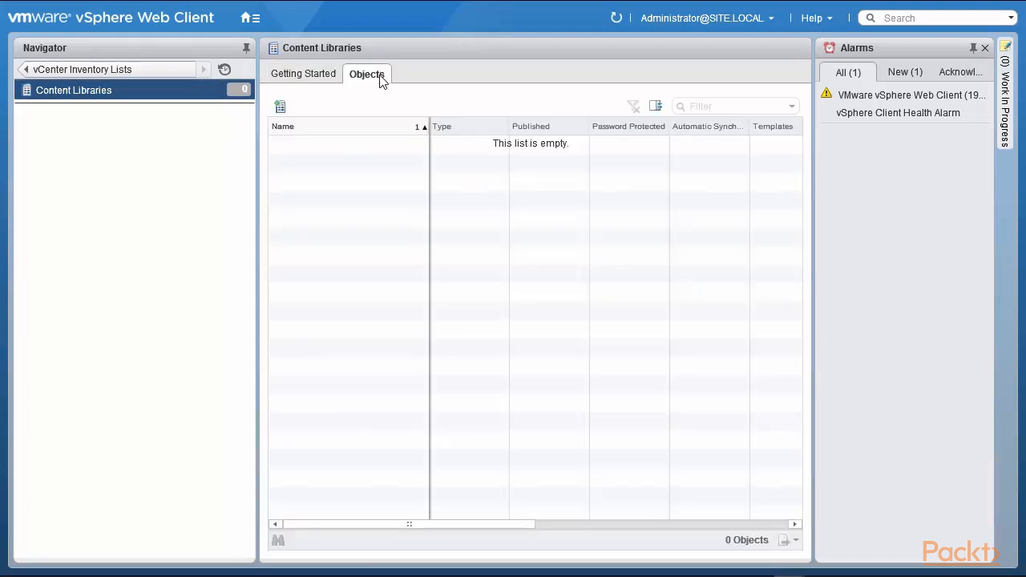
click(281, 108)
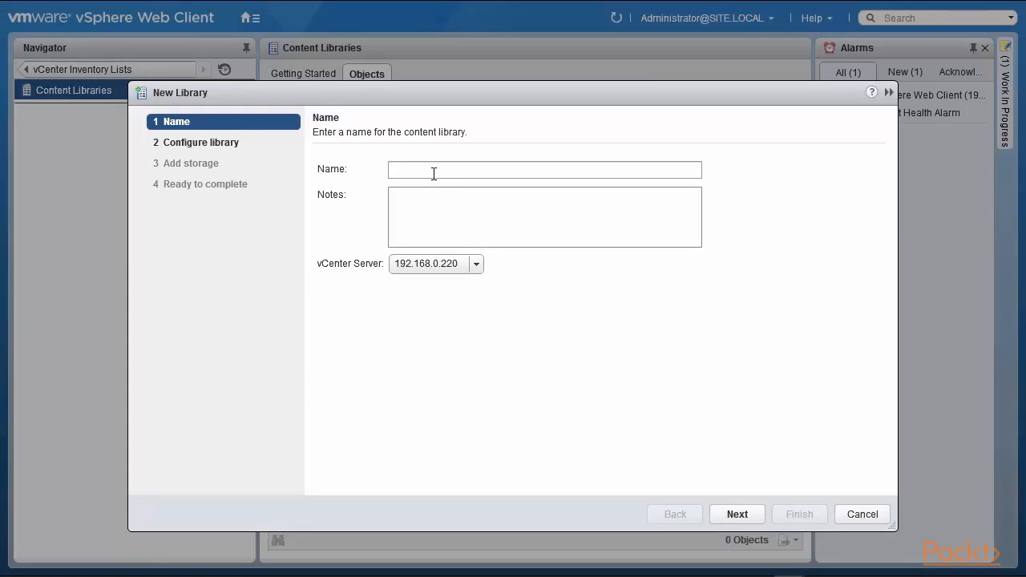
Name the new library Lib-220, keep it local, and publish it externally
click(434, 174)
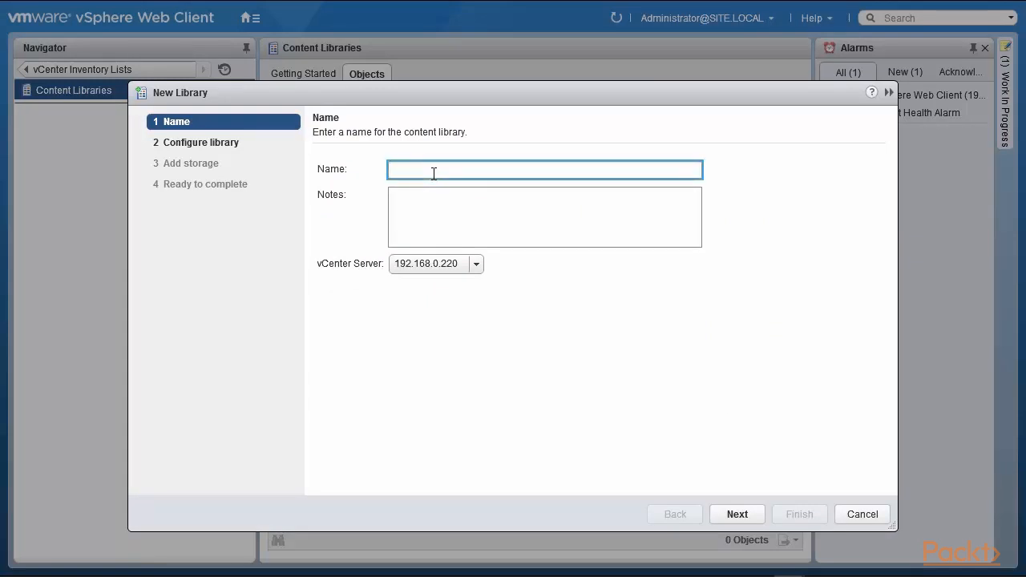
text(Lib-220)
click(736, 515)
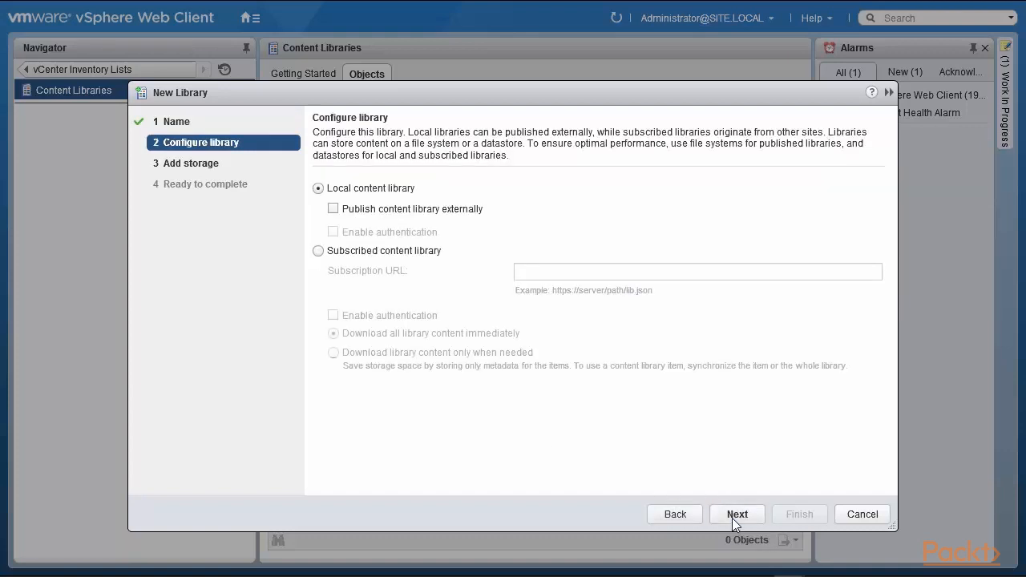
click(334, 210)
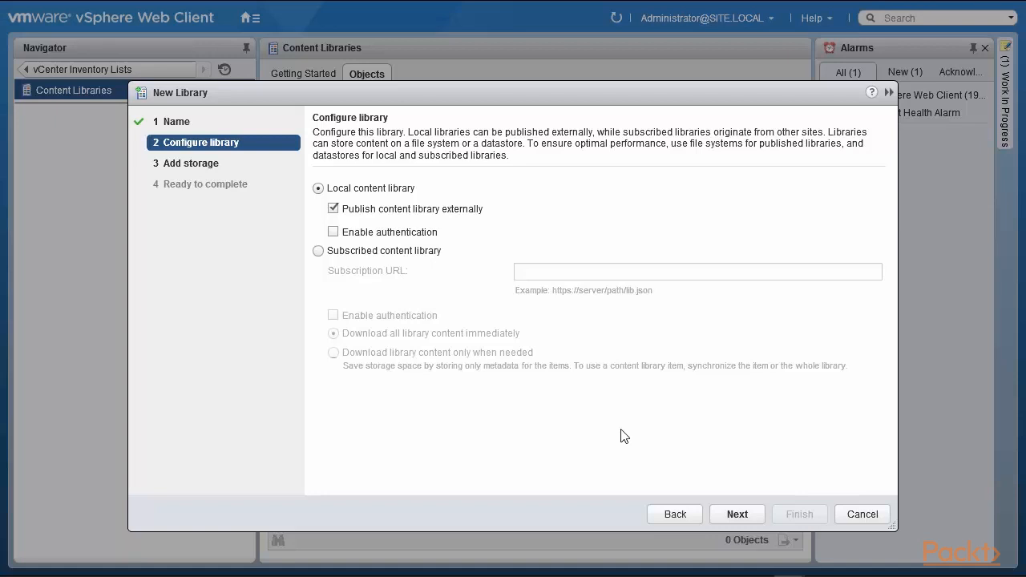
click(737, 516)
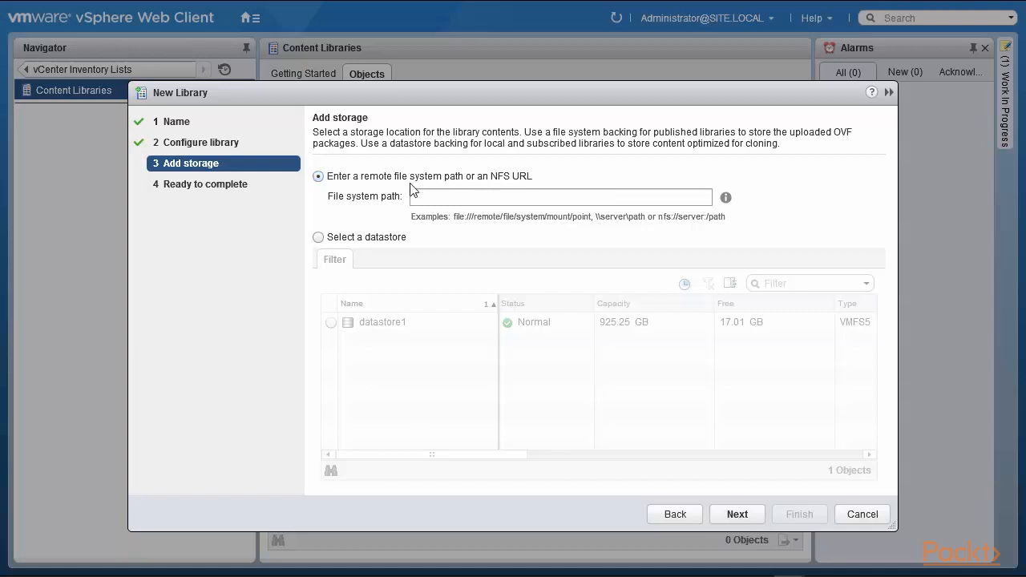
Store Lib-220 on datastore1 and finish the New Library wizard
click(318, 238)
click(329, 322)
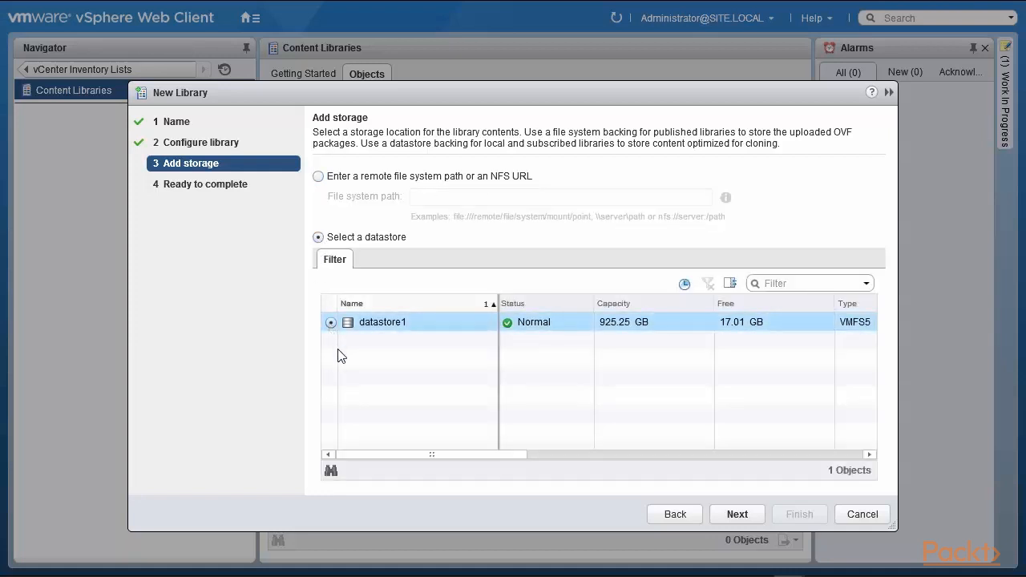
click(732, 515)
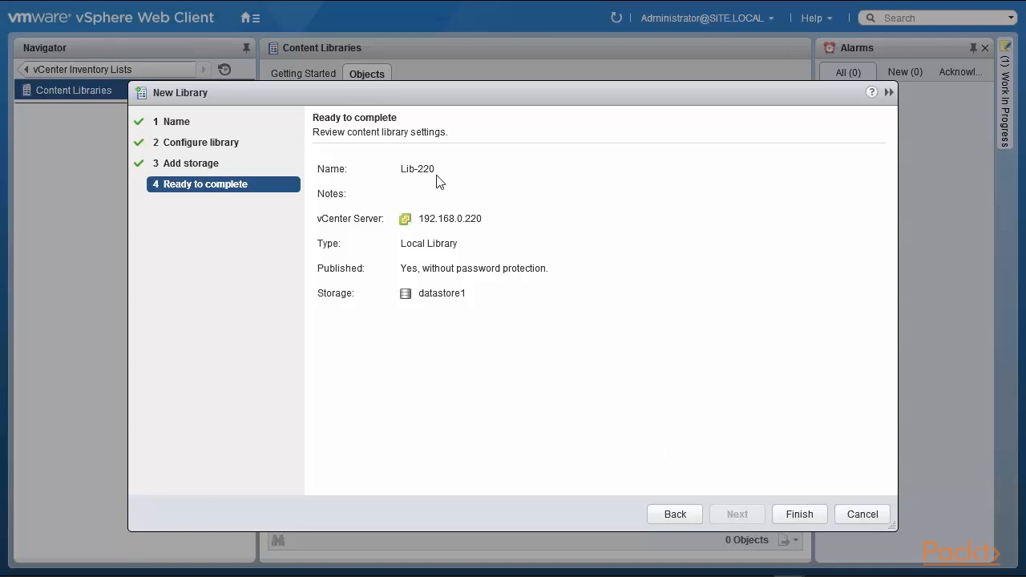
click(800, 515)
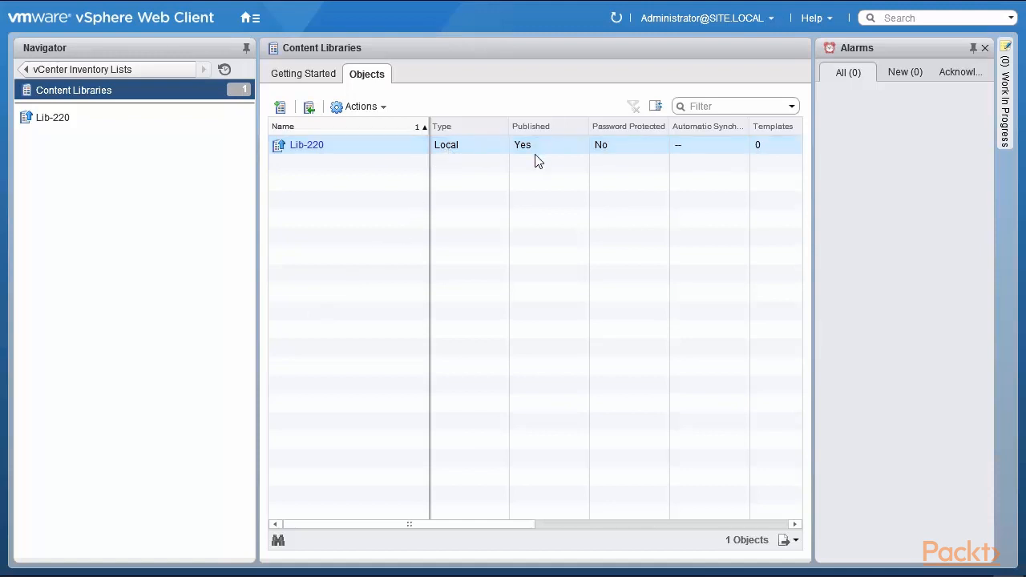
Select the Lib-220 row and show its Actions menu
click(616, 152)
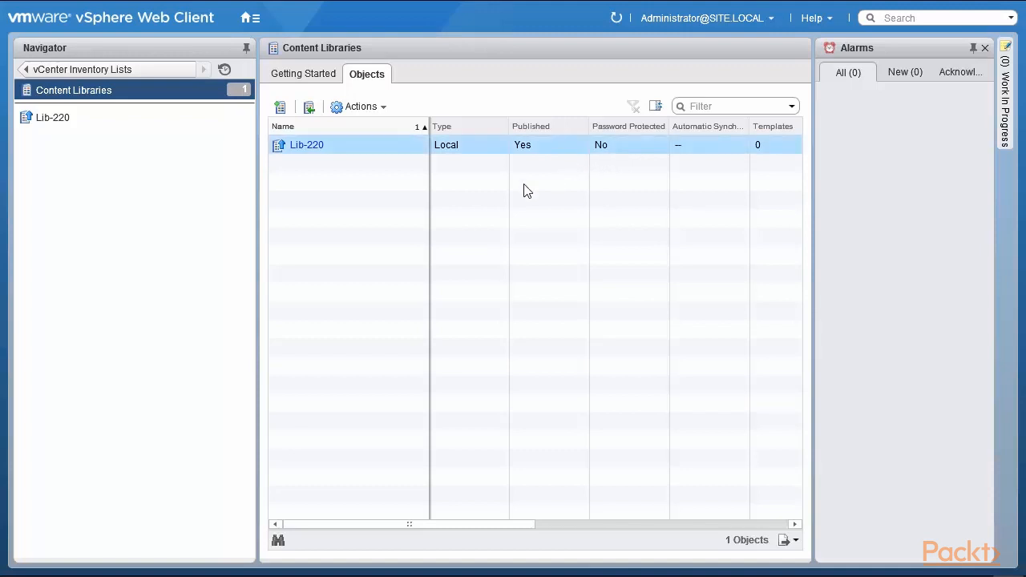
click(365, 109)
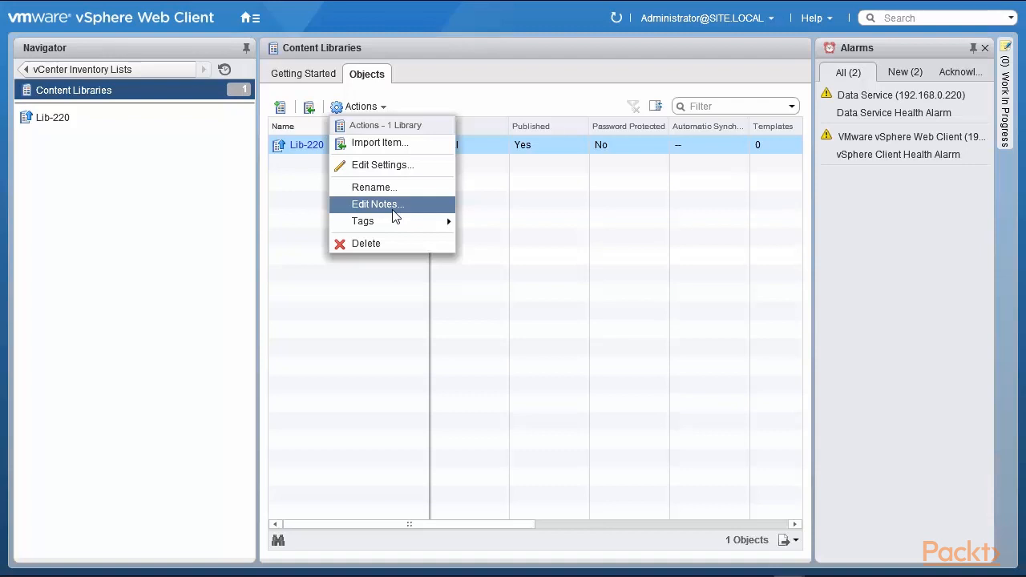
mouse_move(393, 222)
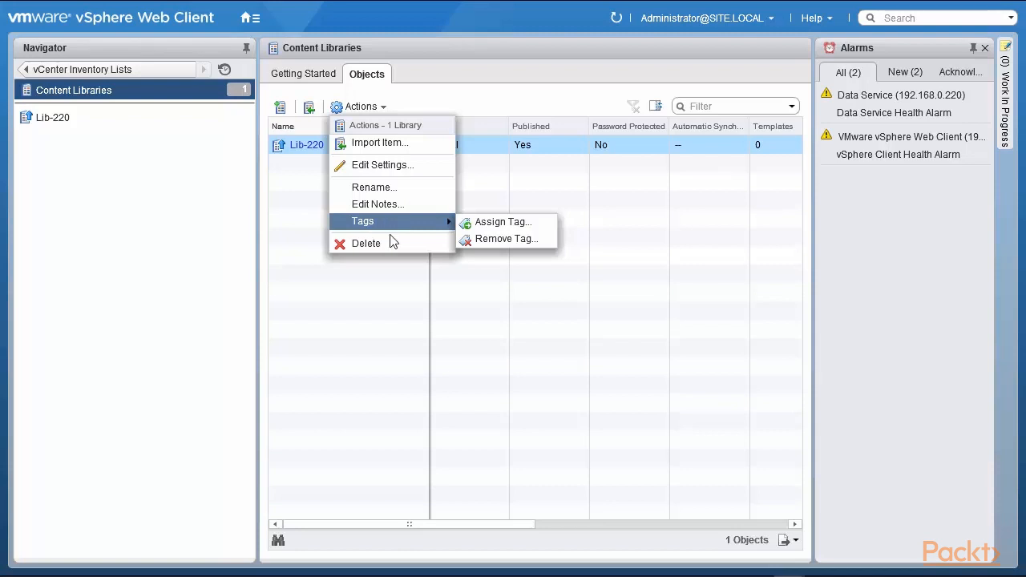
View Lib-220's Edit Settings and subscription URL, then cancel without changes
click(374, 164)
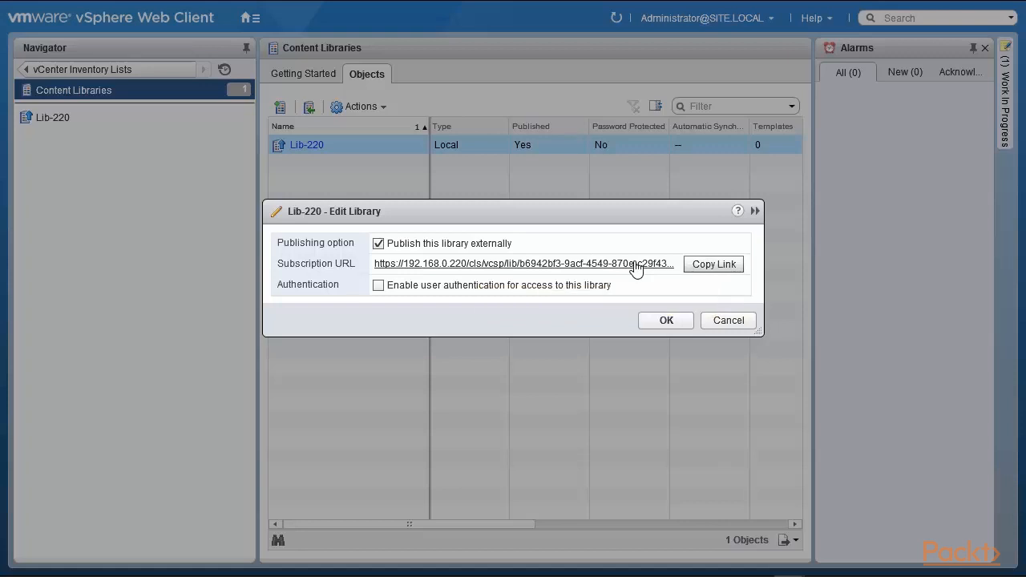
click(722, 323)
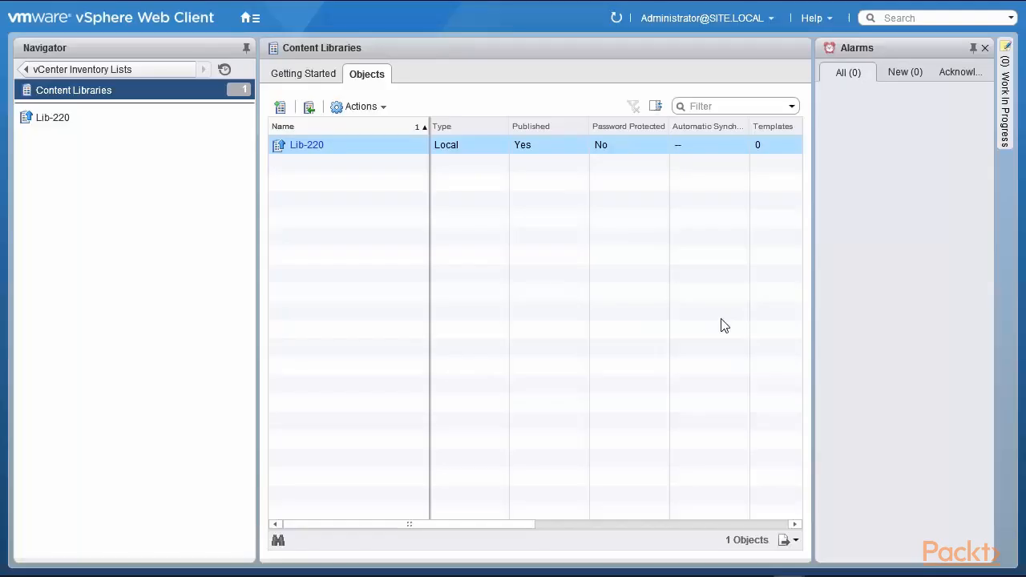
Import the local file ARIA Retire One.pdf into Lib-220, using the All files filter to find it
click(310, 109)
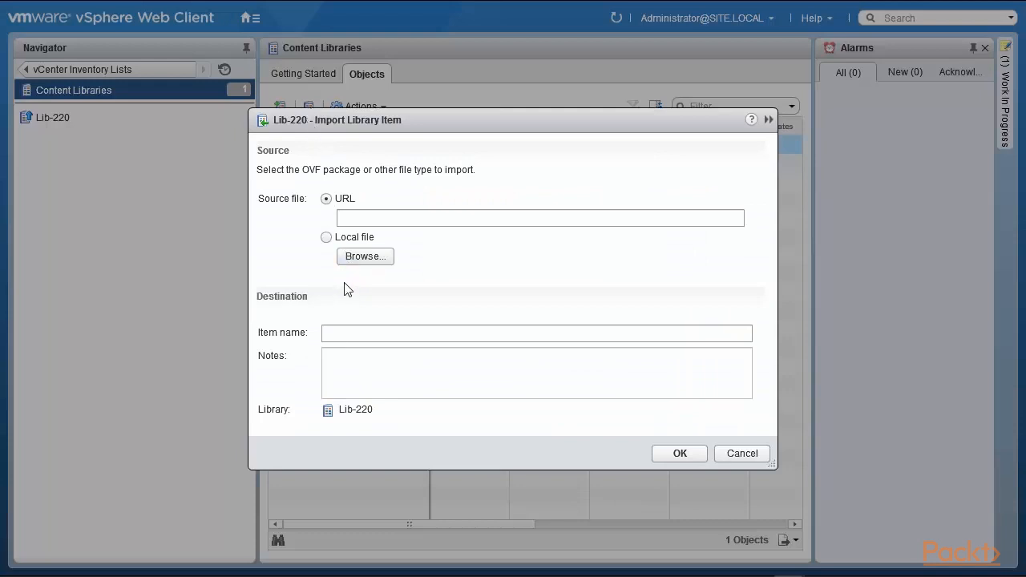
click(326, 238)
click(360, 264)
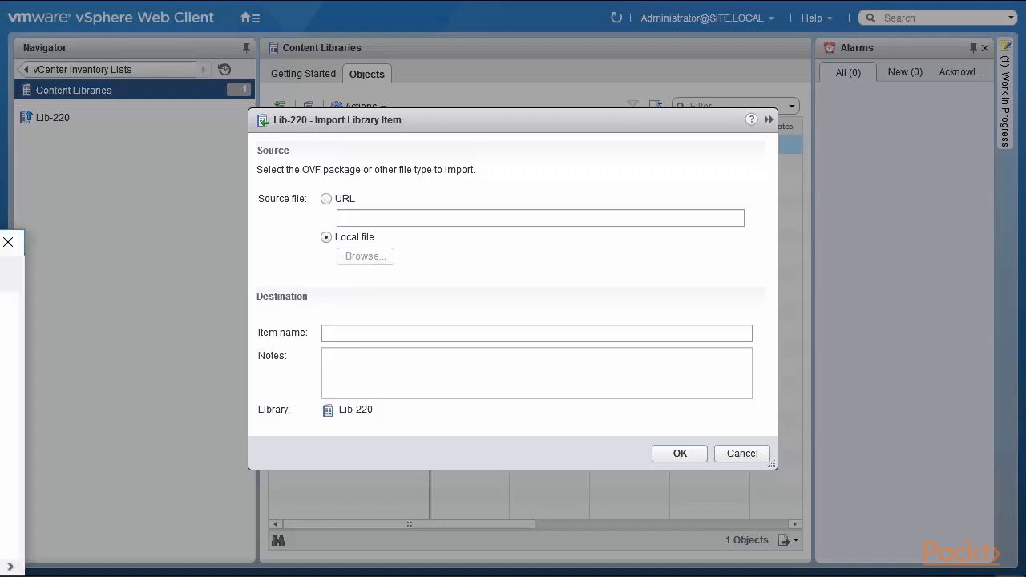
drag(426, 199, 426, 164)
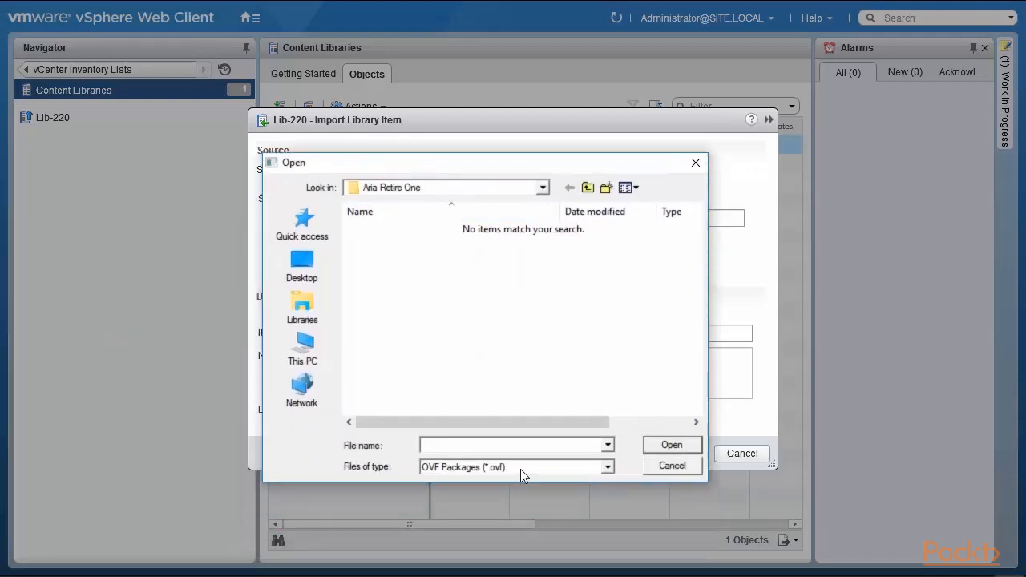
click(608, 468)
click(554, 494)
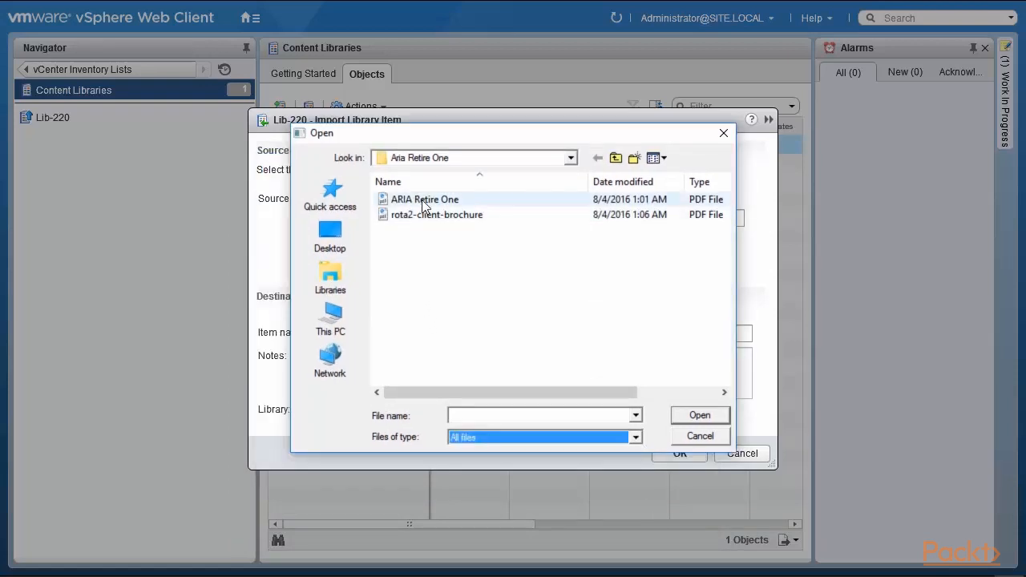
click(423, 202)
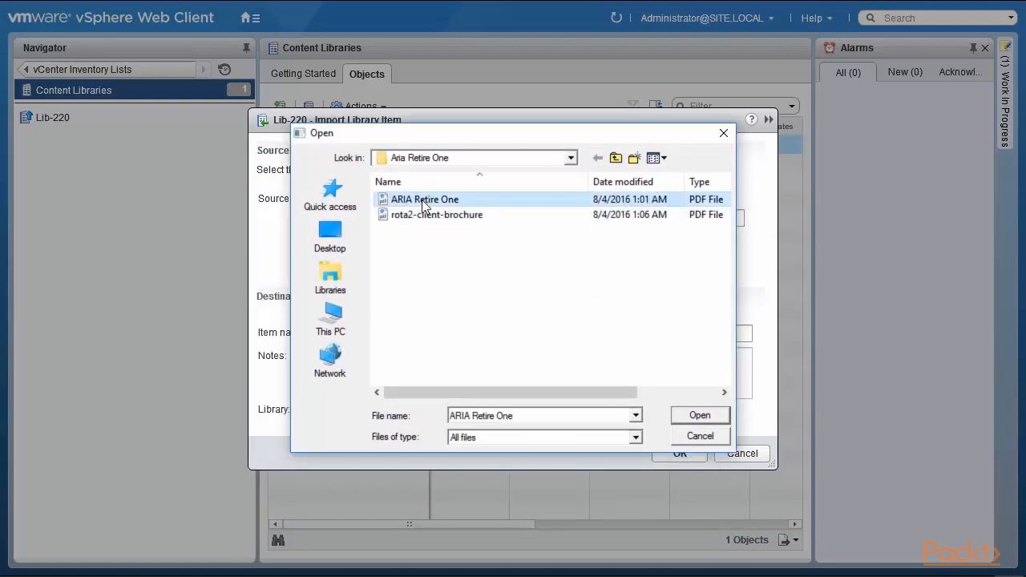
click(702, 418)
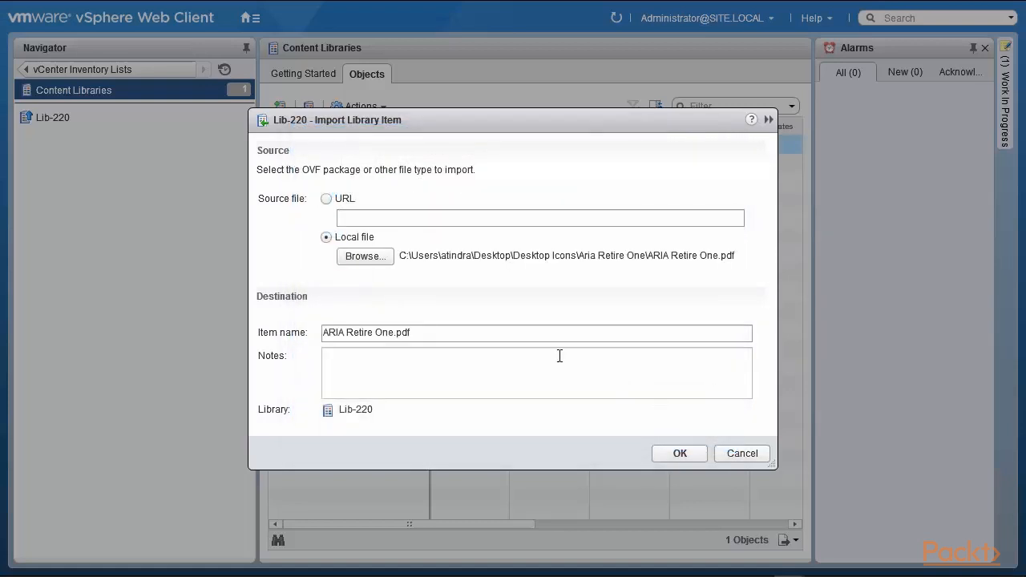
click(676, 455)
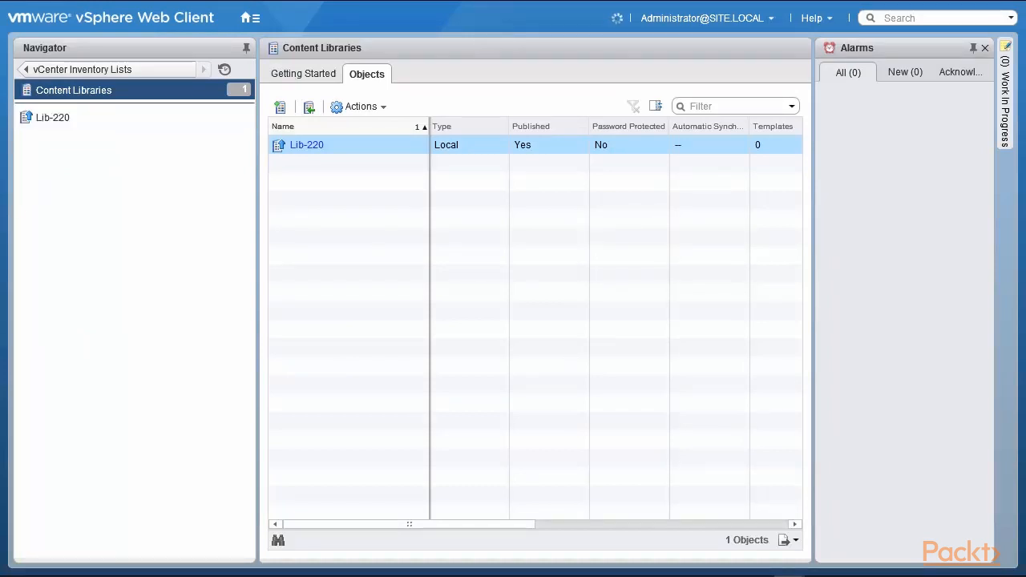
Check Lib-220's Related Objects: the PDF under Other Types, and an empty Templates list
click(103, 121)
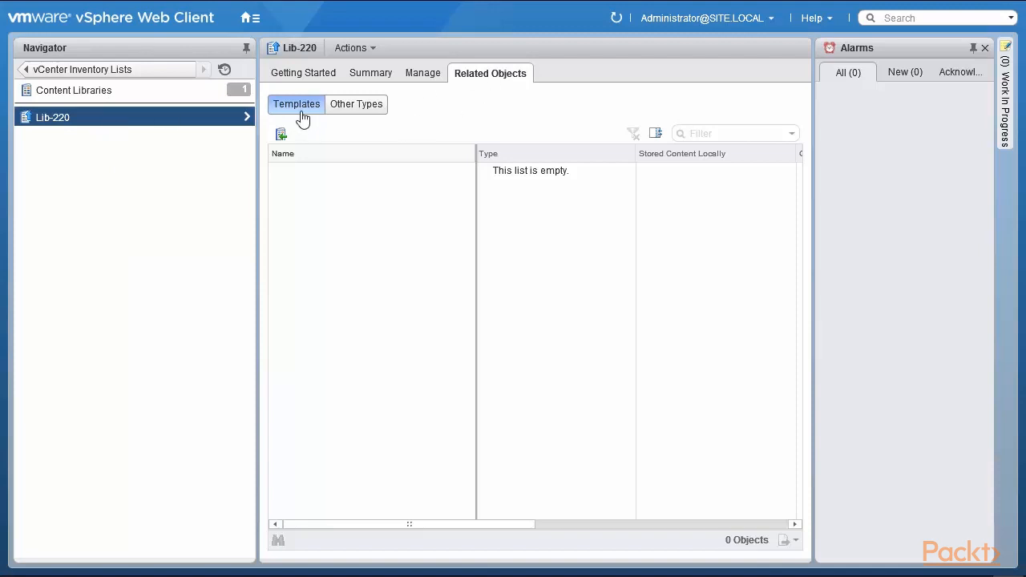
click(356, 109)
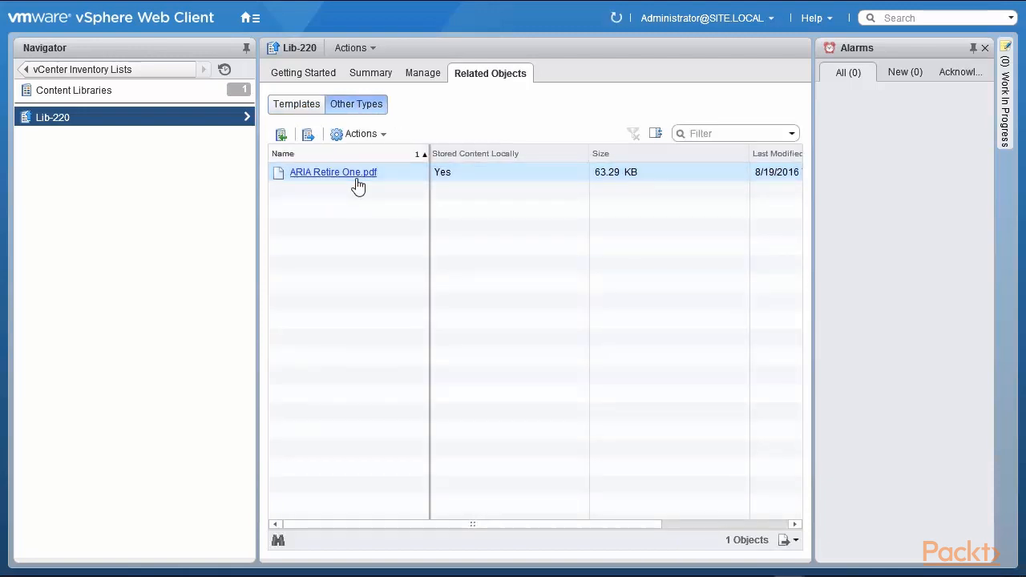
click(304, 109)
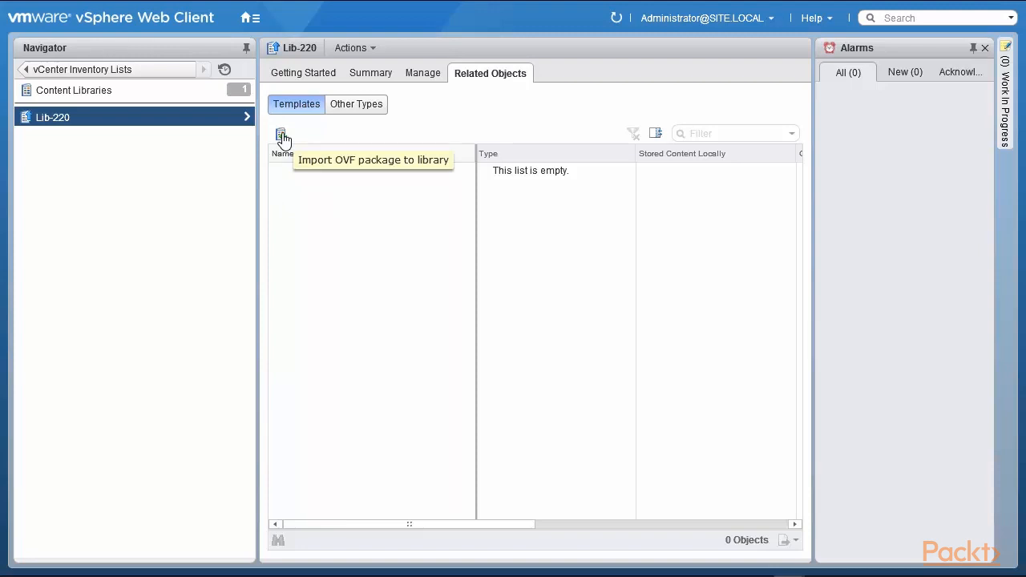
Import the local Windows 7 x64 Tools.ovf package into Lib-220 as a template
click(281, 136)
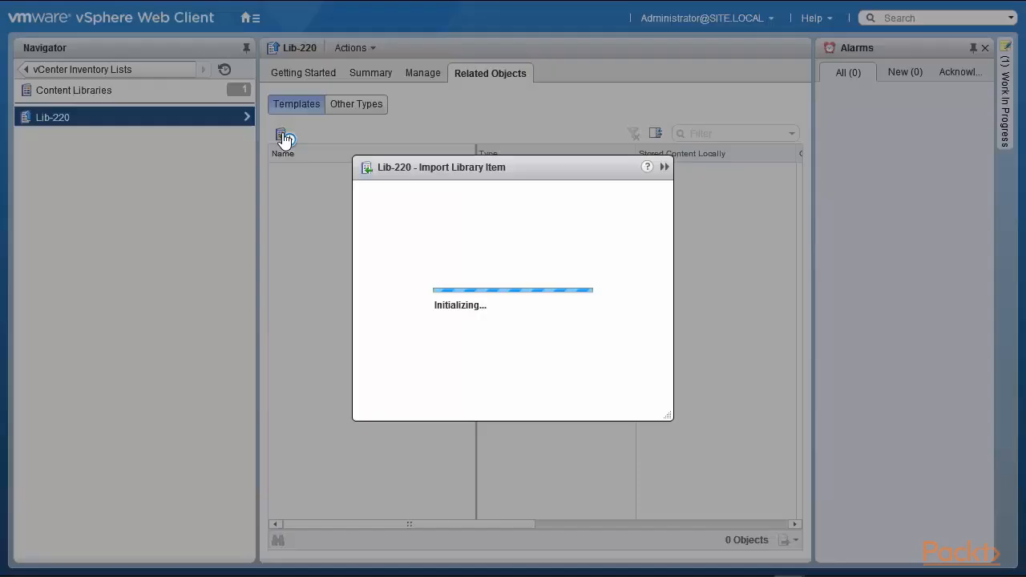
click(325, 237)
click(370, 263)
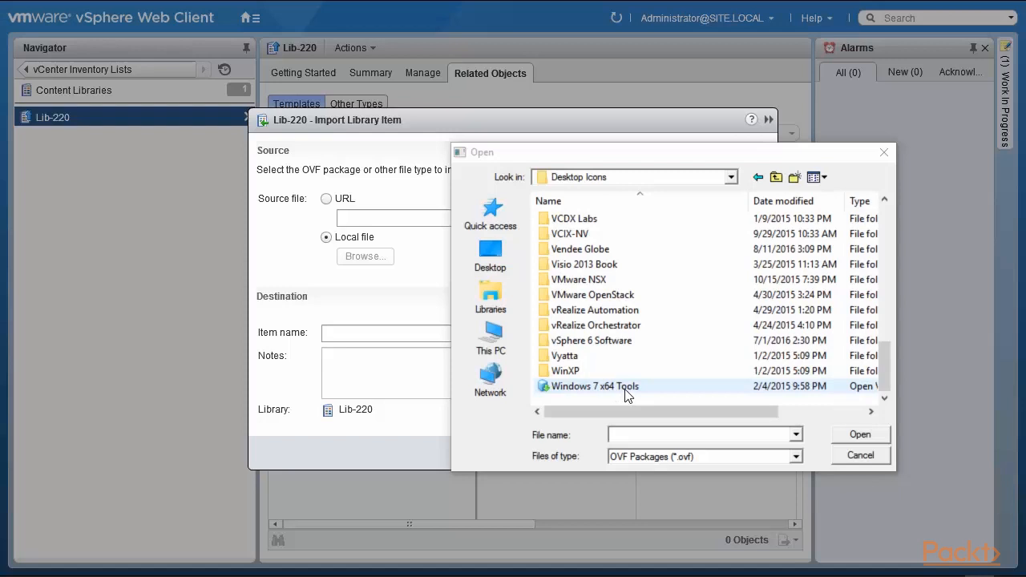
click(625, 388)
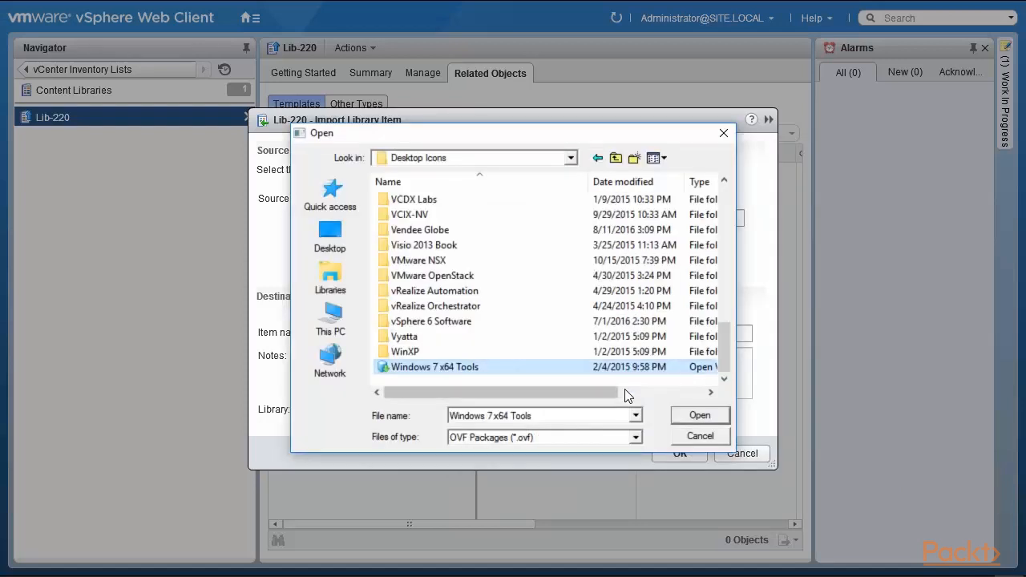
click(691, 417)
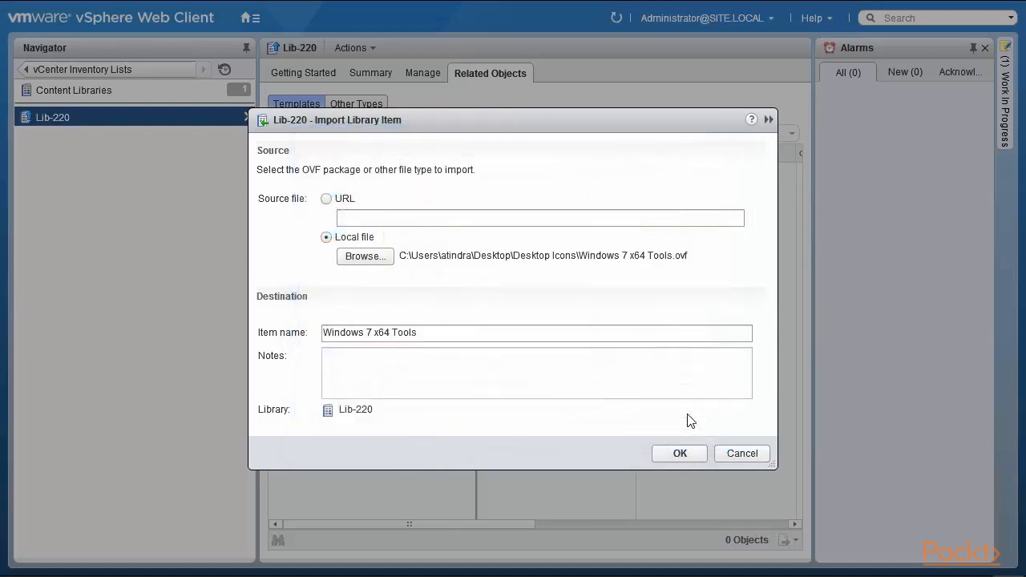
click(678, 456)
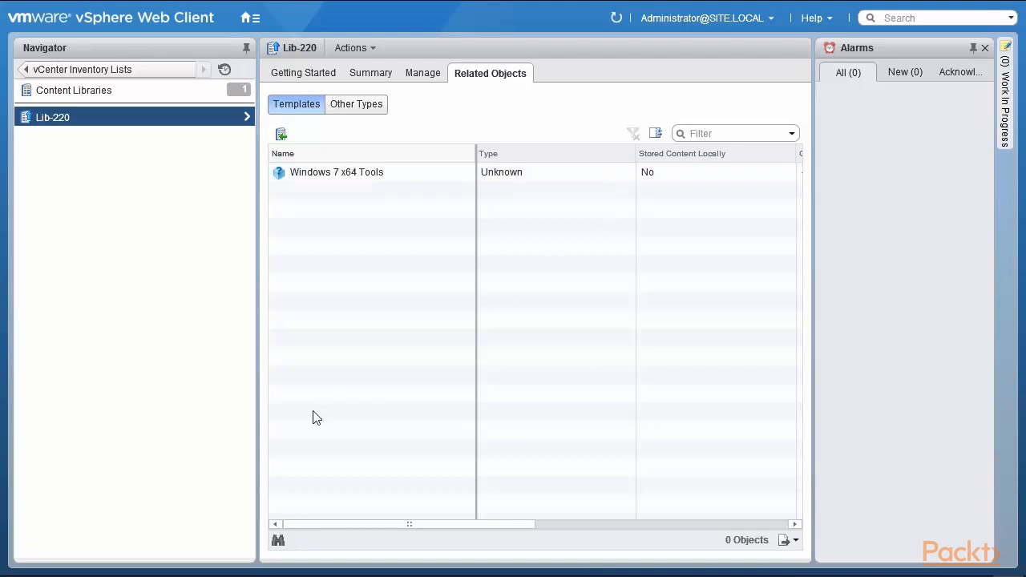
Return to Content Libraries and start a new library named Lib-221
click(121, 94)
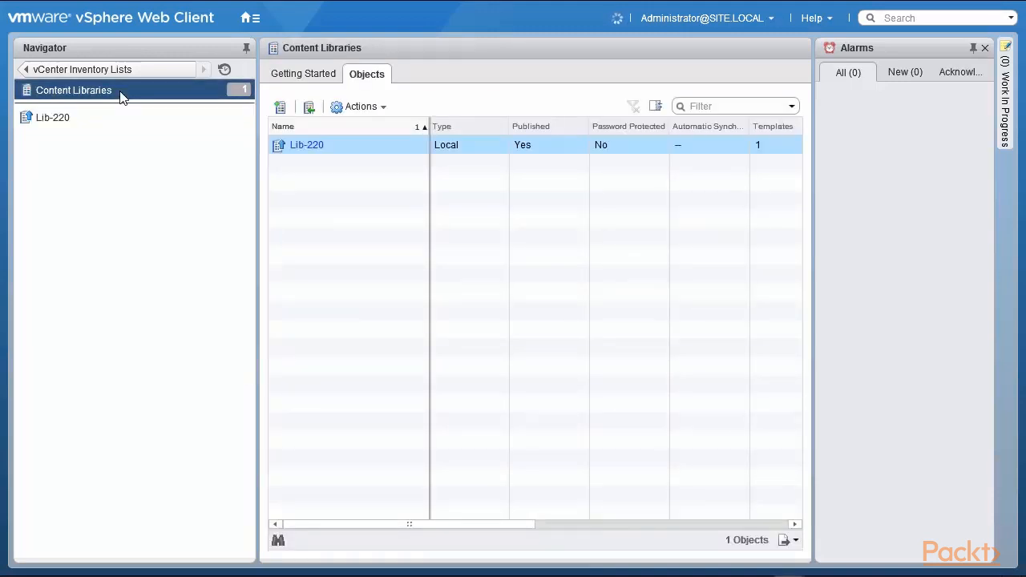
click(80, 118)
click(280, 107)
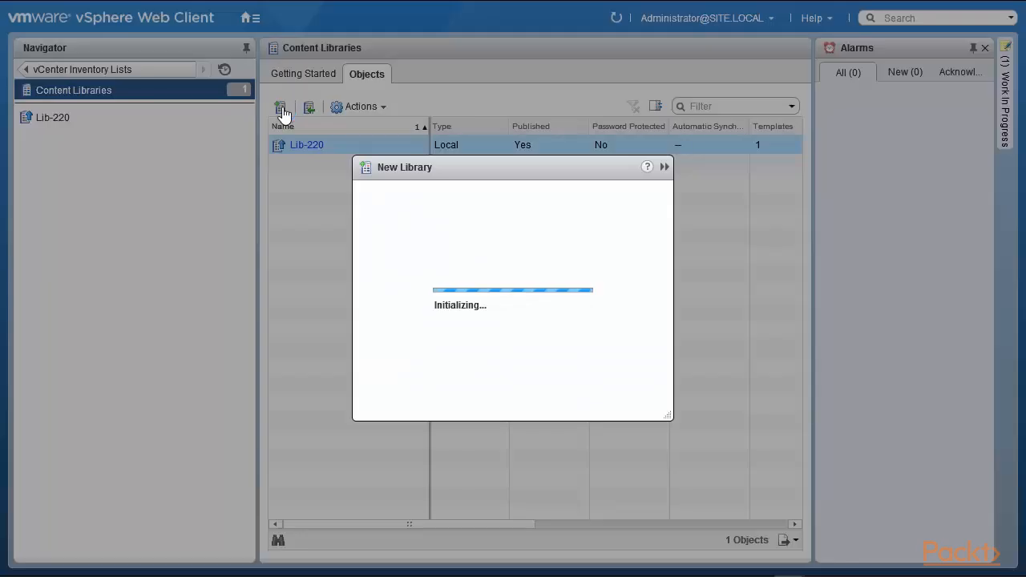
click(425, 170)
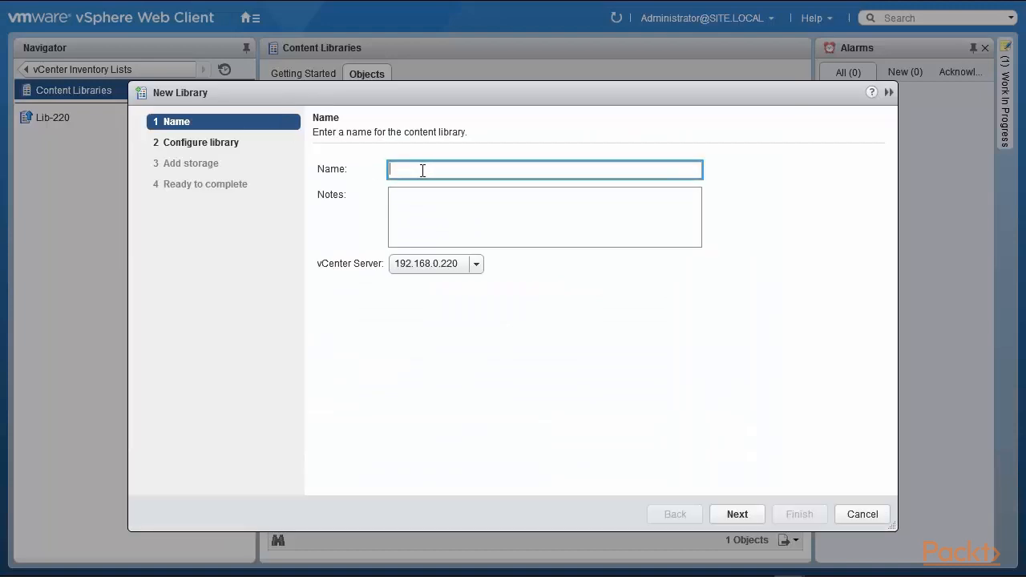
text(Lib-221)
Assign Lib-221 to vCenter 192.168.0.221, choose Subscribed content library, then cancel the wizard
click(476, 265)
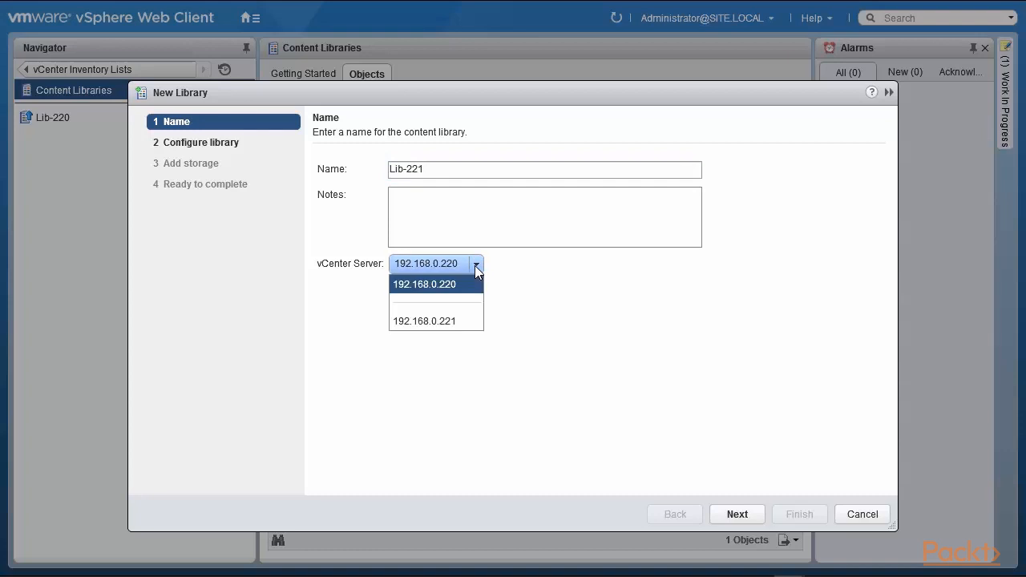
click(449, 325)
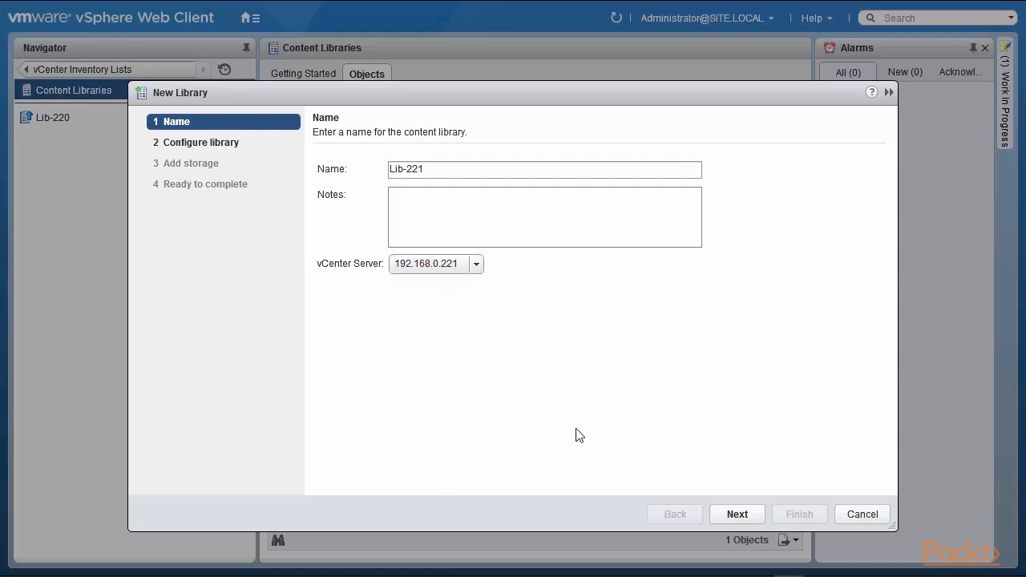
click(745, 520)
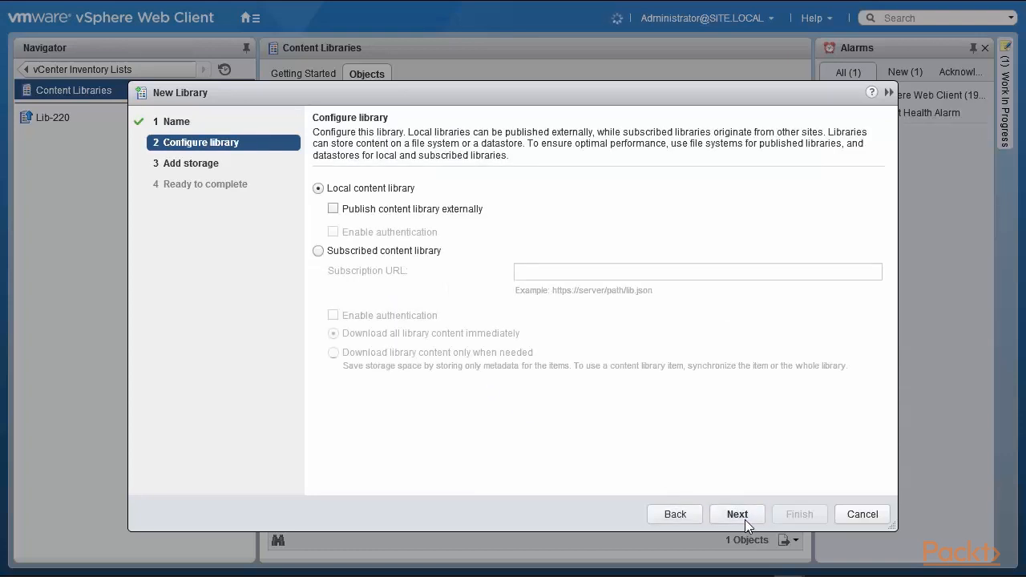
click(319, 253)
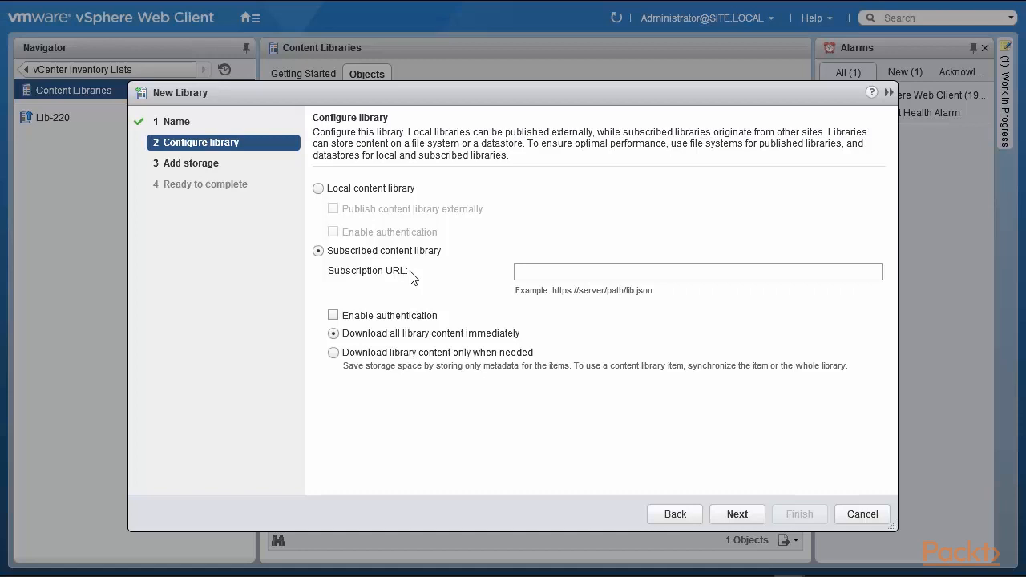
click(863, 514)
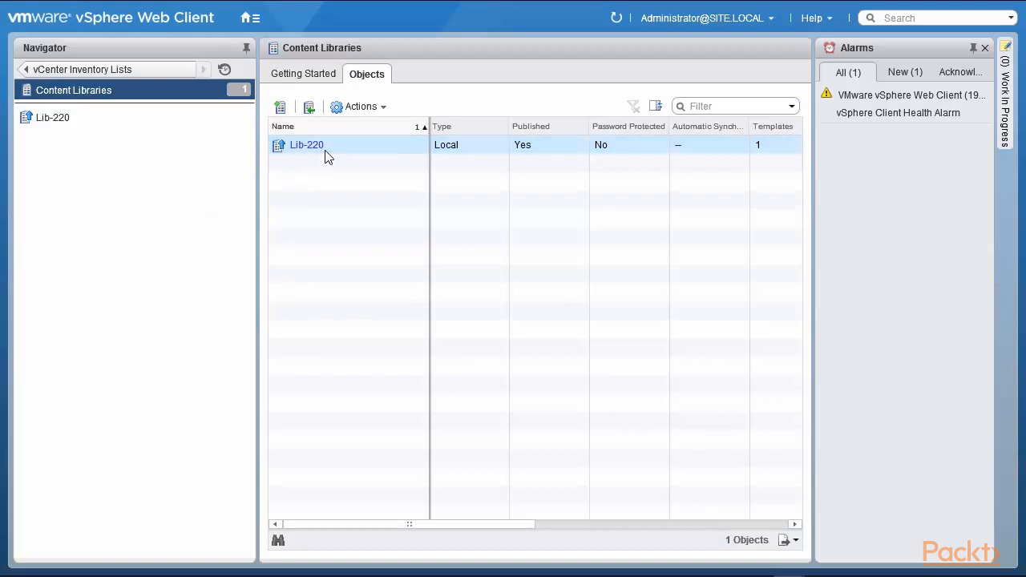
Copy Lib-220's subscription link from Edit Settings, then start a new library and focus its name field
click(361, 107)
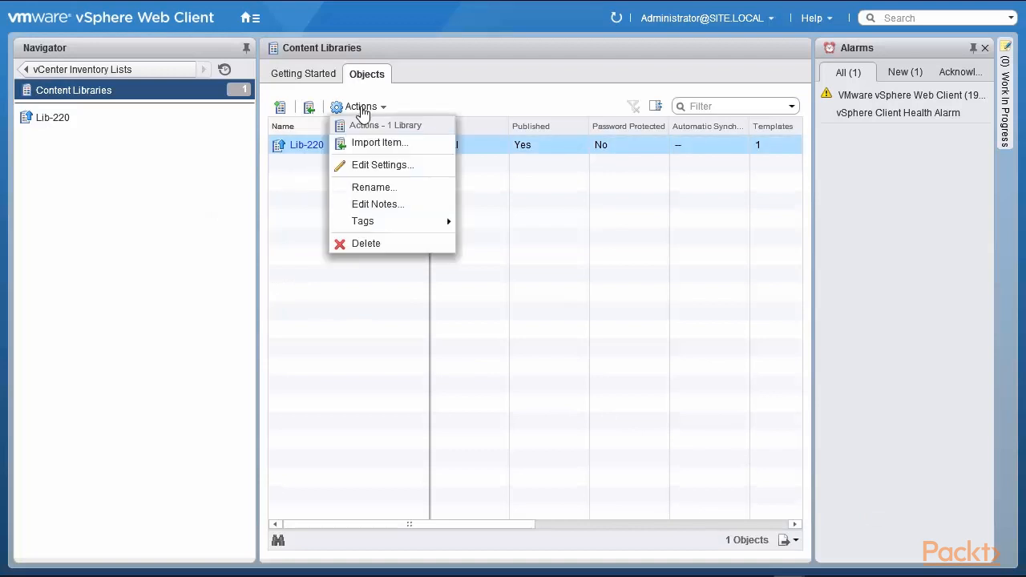
click(357, 166)
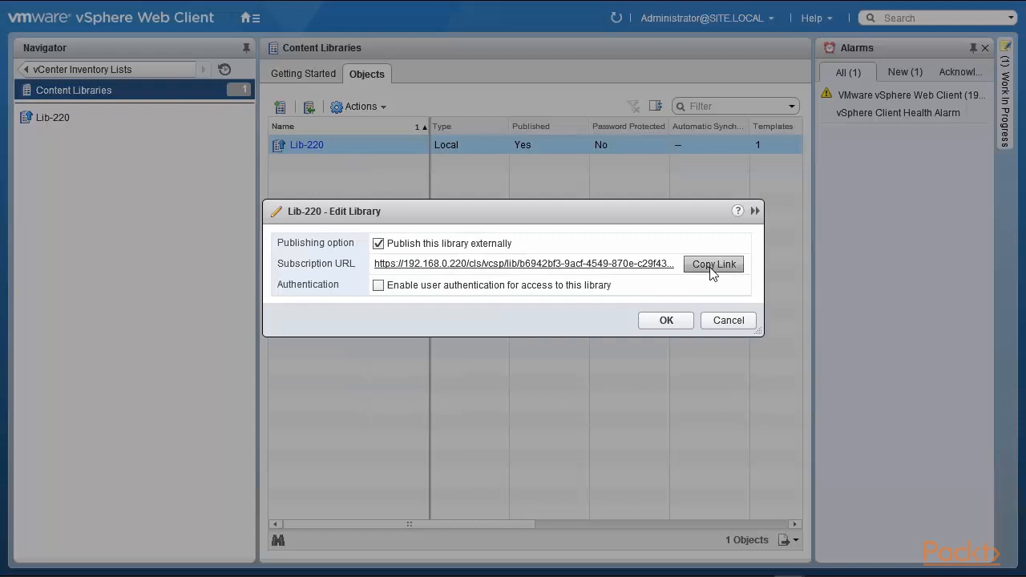
click(729, 321)
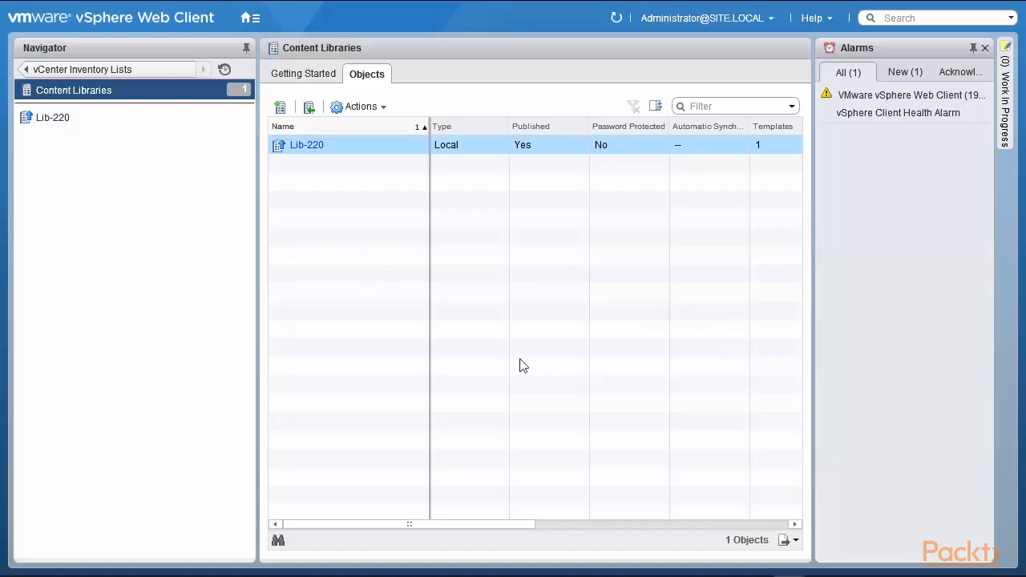
click(278, 107)
click(421, 171)
Name the new library Lib-221 and place it on vCenter 192.168.0.221
text(Lib-221)
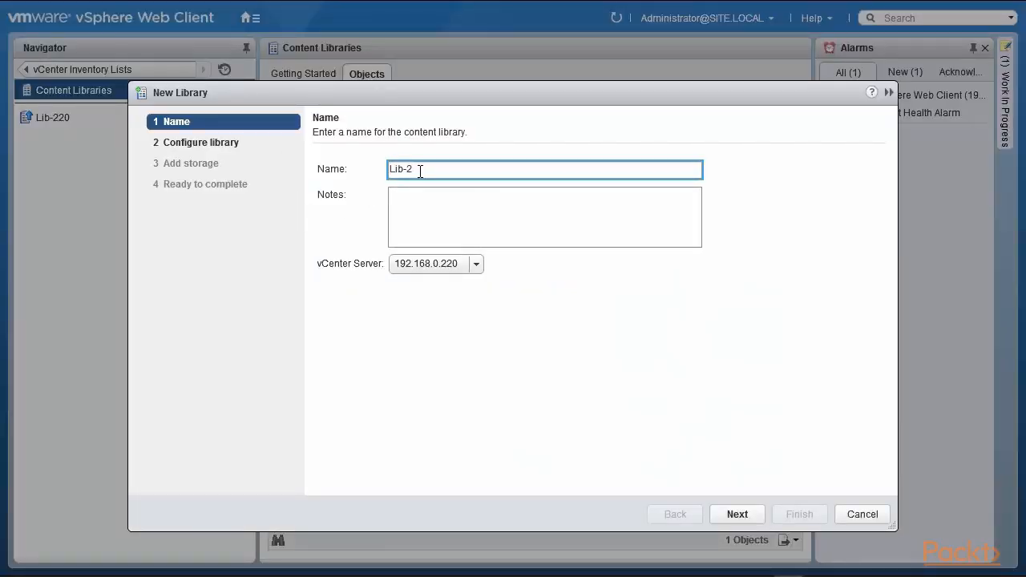
click(476, 265)
click(469, 321)
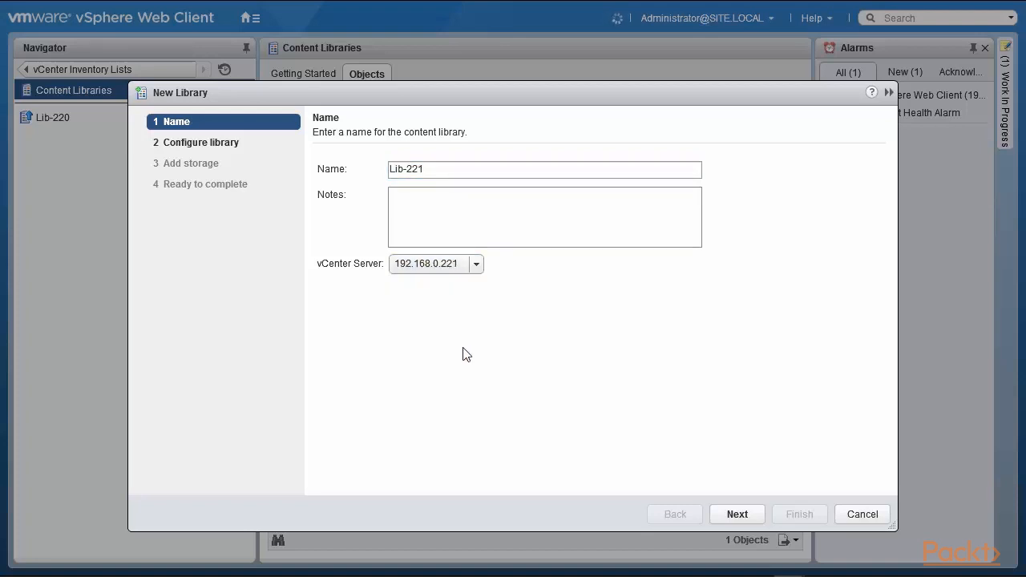
click(734, 518)
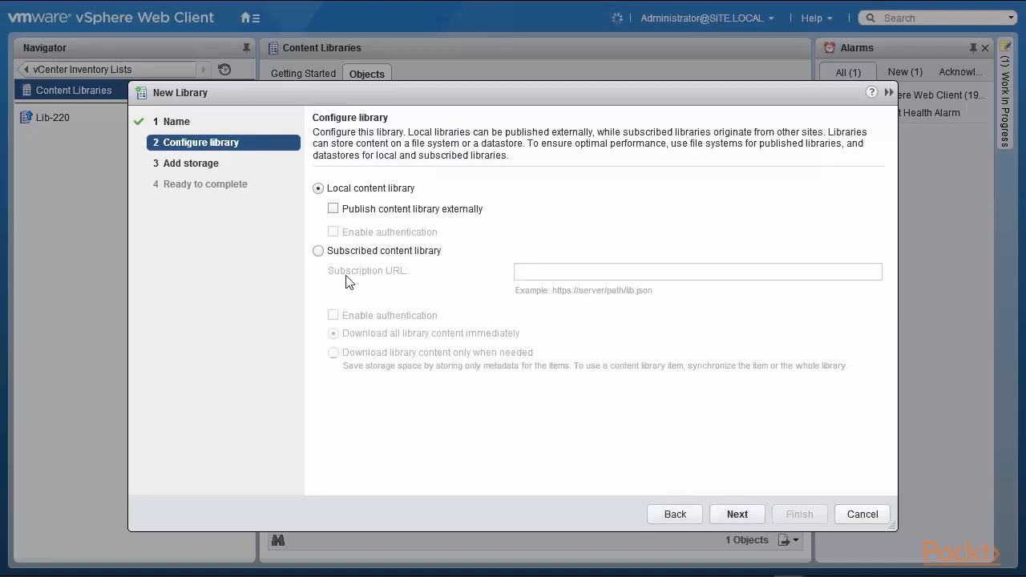
Make Lib-221 subscribed to the pasted Lib-220 URL, downloading content only when needed
click(318, 251)
click(533, 273)
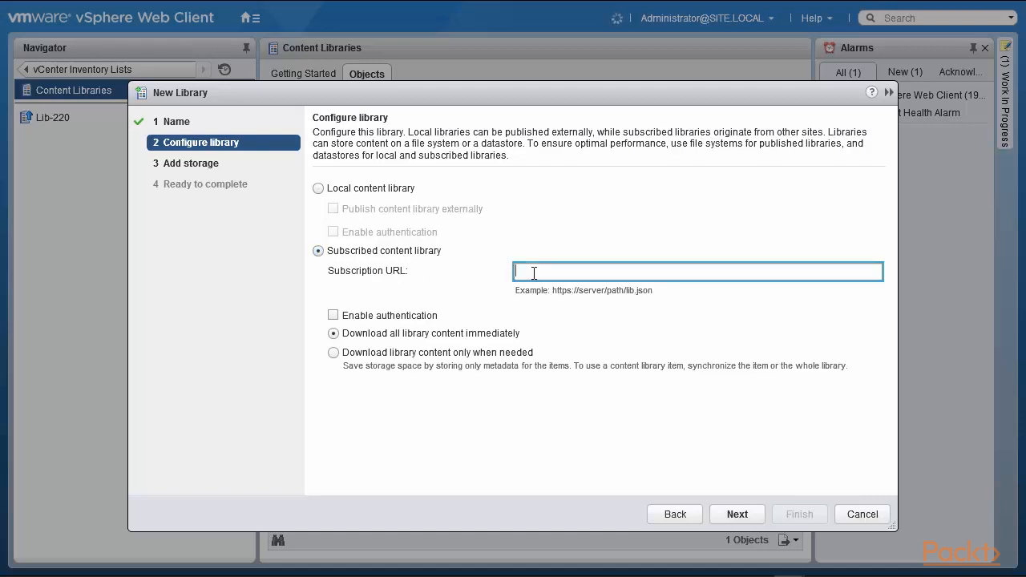
text(https://192.168.0.220/cls/vcsp/lib/b6942bf3-9acf-4549-870e-c29f437f1226/lib.json)
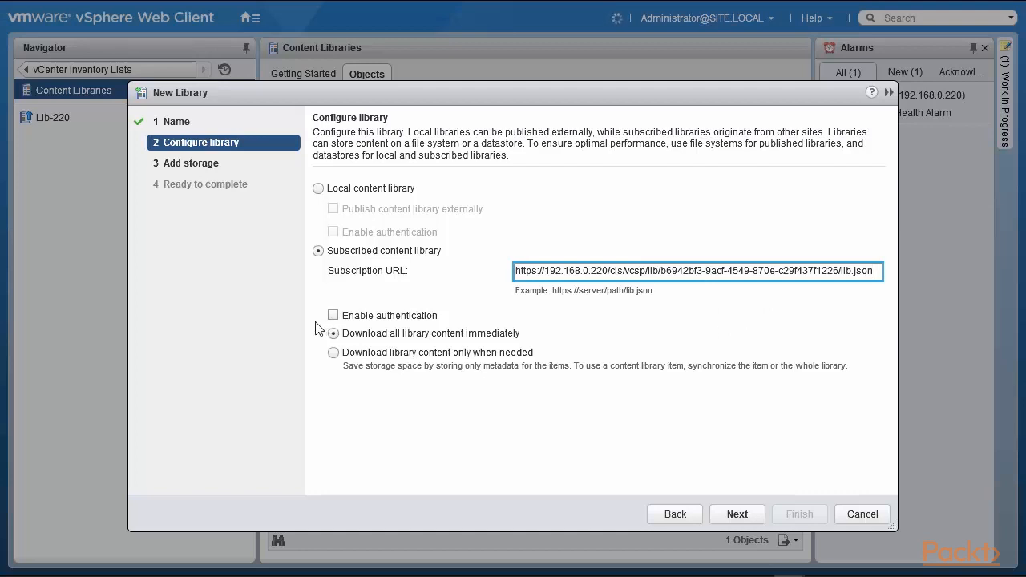
click(333, 353)
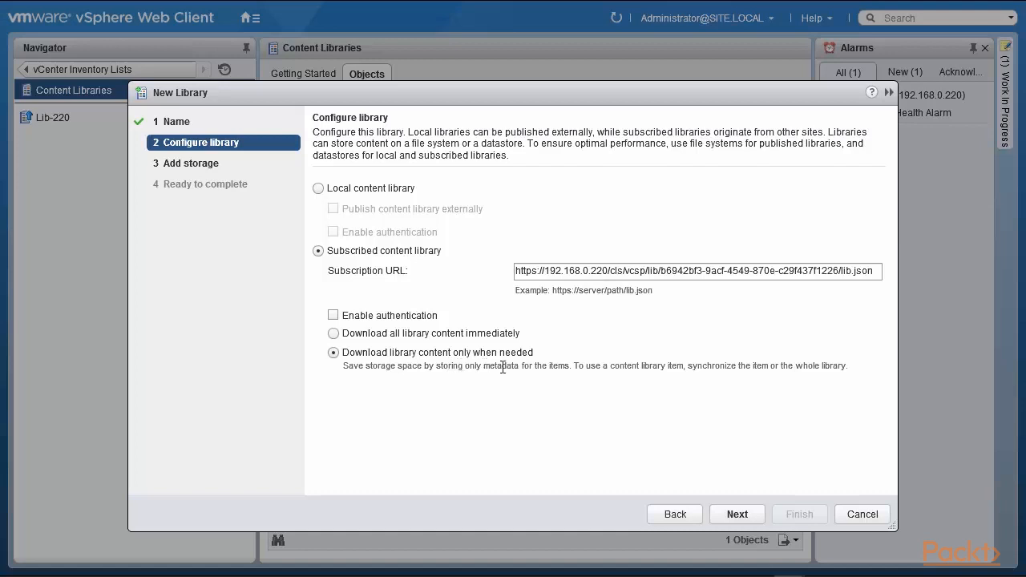
click(738, 516)
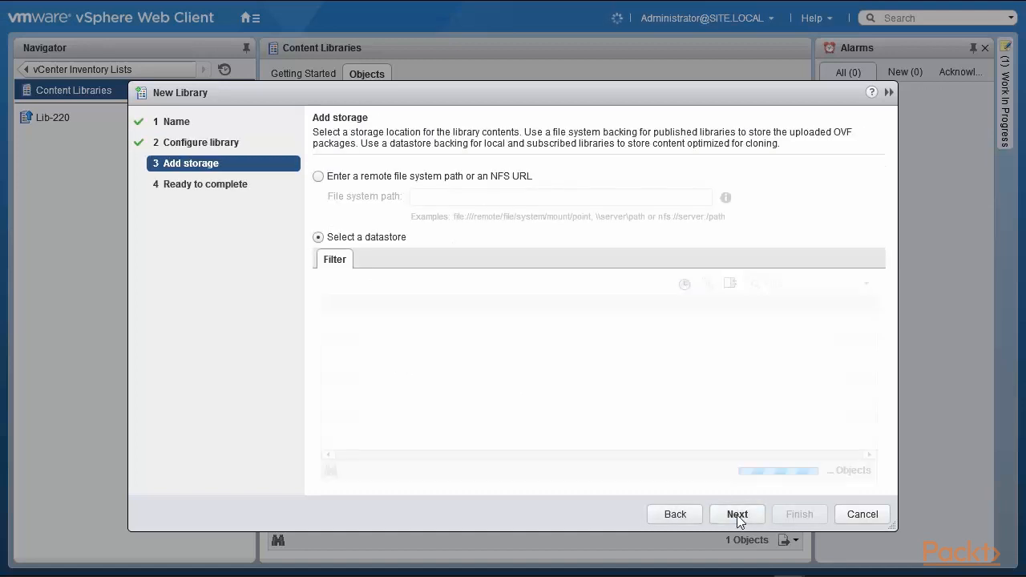
Store Lib-221 on datastore1 and finish the wizard after reviewing the summary
click(331, 324)
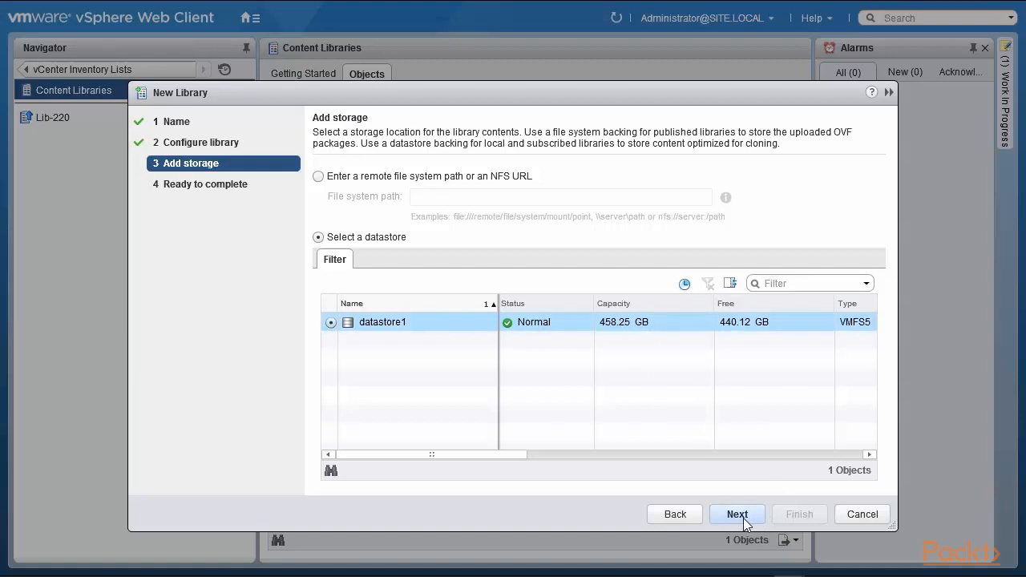
click(743, 518)
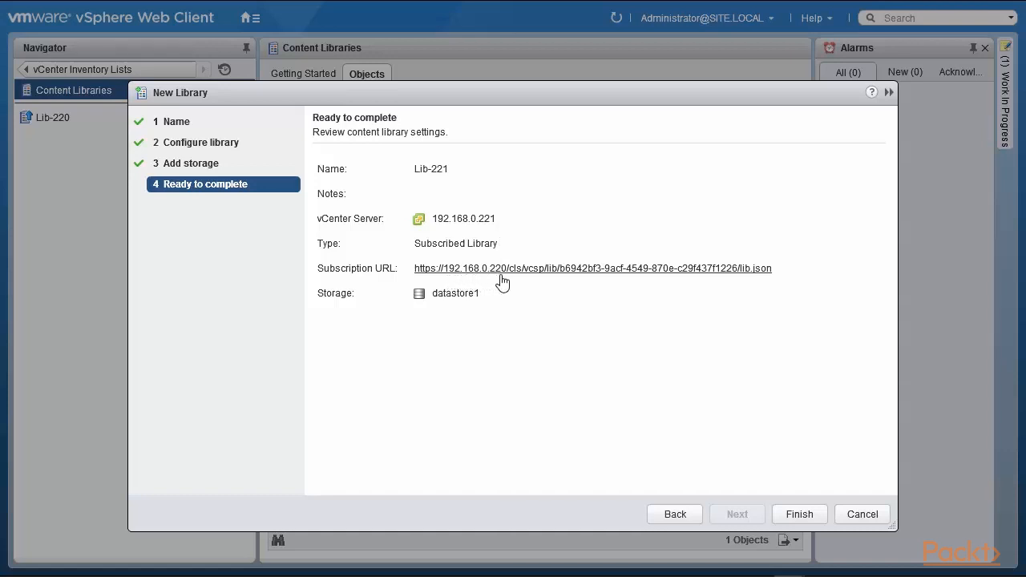
click(799, 514)
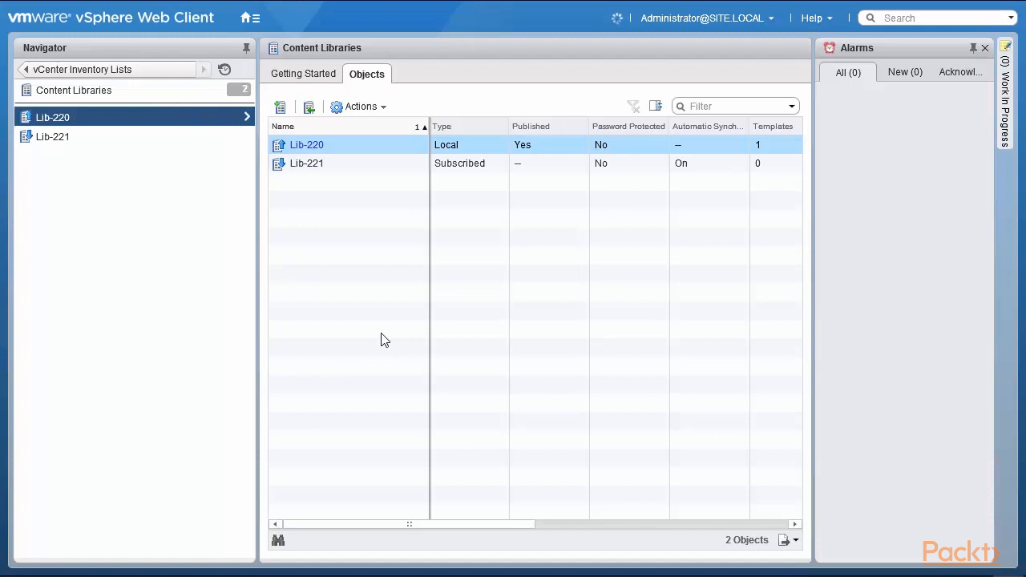
Reopen Lib-220 from the Content Libraries list and show its other types, including ARIA Retire One.pdf
click(127, 92)
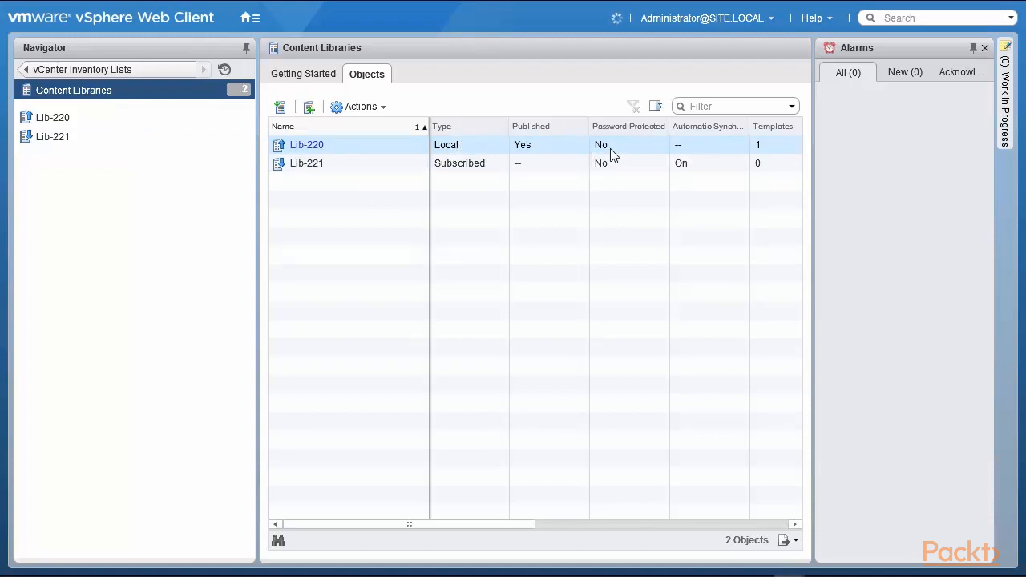
click(766, 149)
shift+click(353, 166)
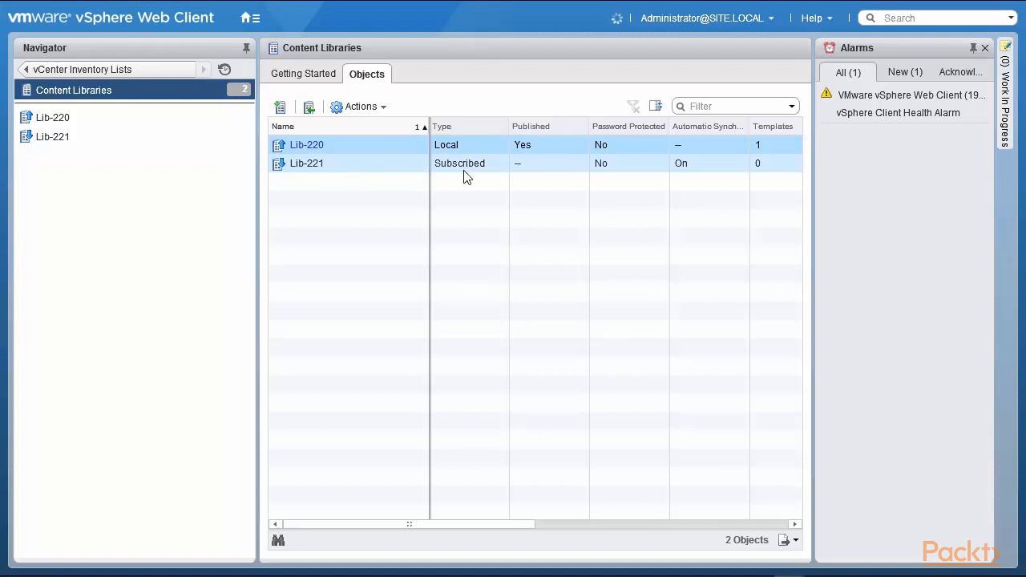
click(336, 148)
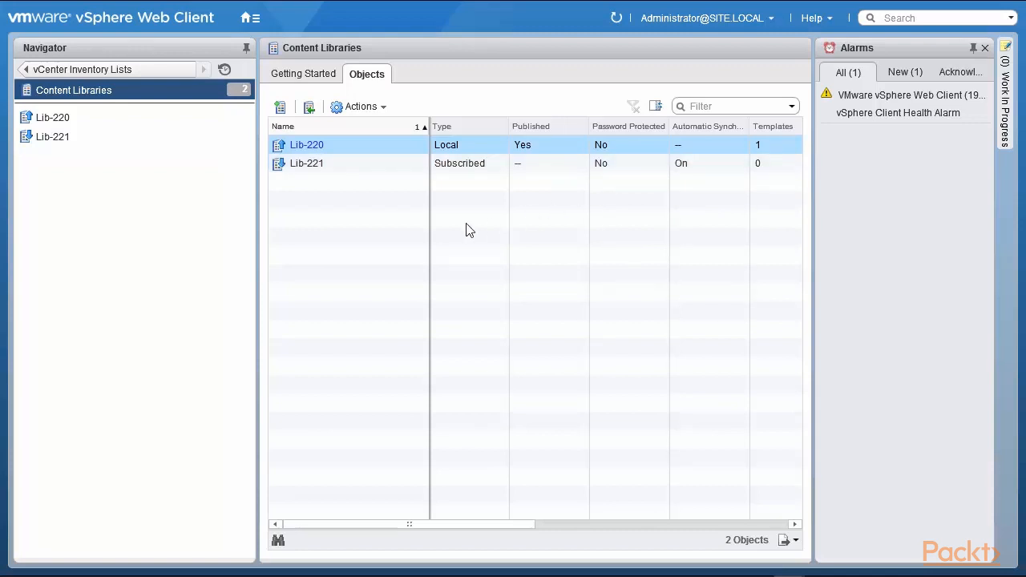
click(44, 118)
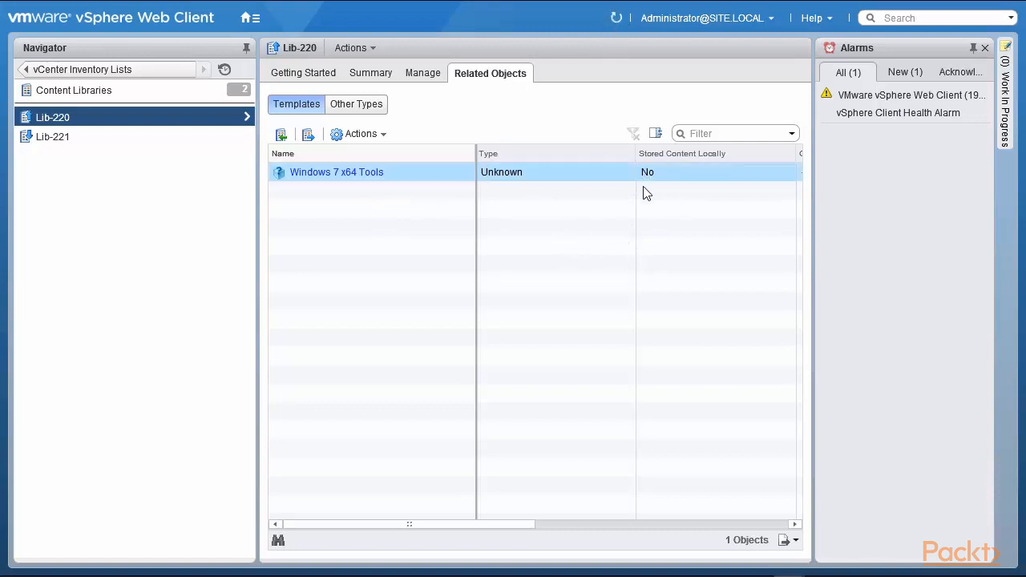
click(354, 109)
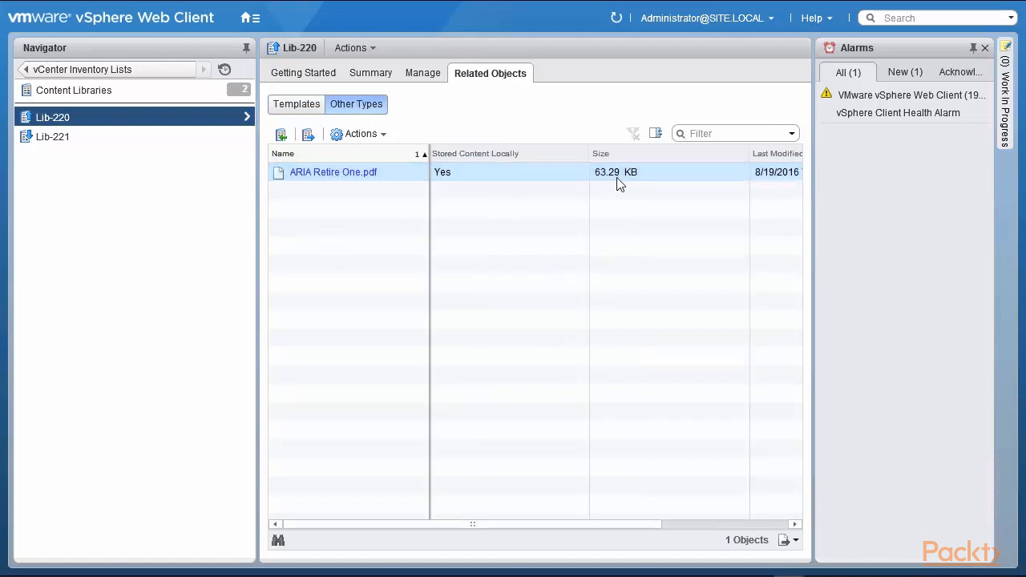
Open Lib-221's Other Types and select ARIA Retire One.pdf, listed at 0 B and not stored locally
click(453, 179)
click(295, 106)
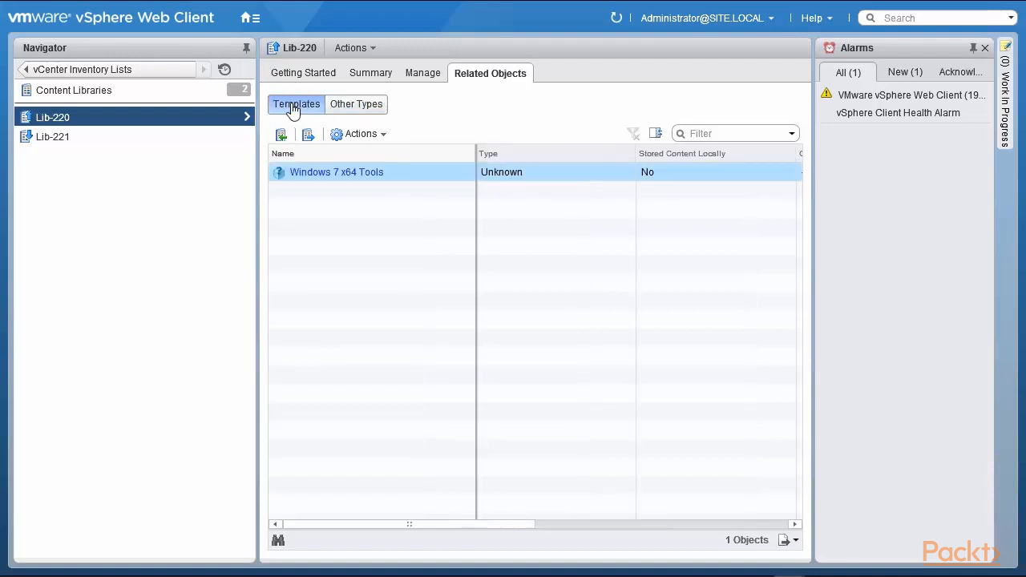
click(60, 139)
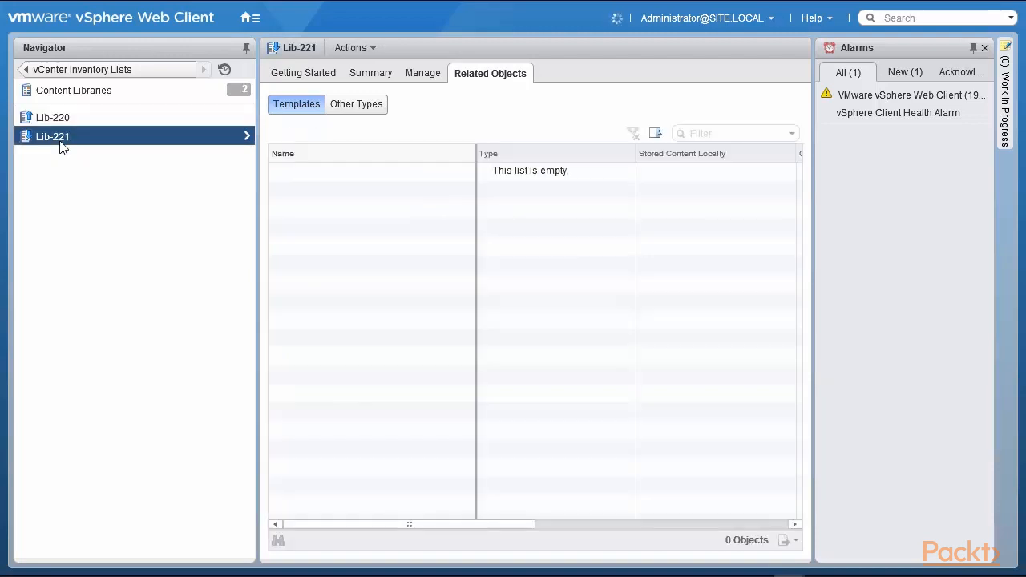
click(356, 106)
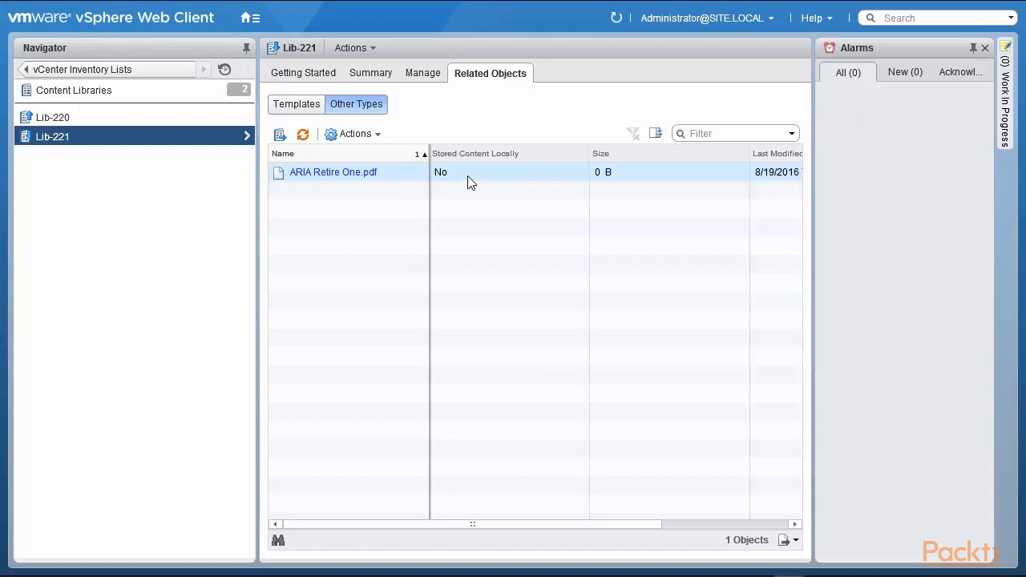
click(367, 179)
click(361, 135)
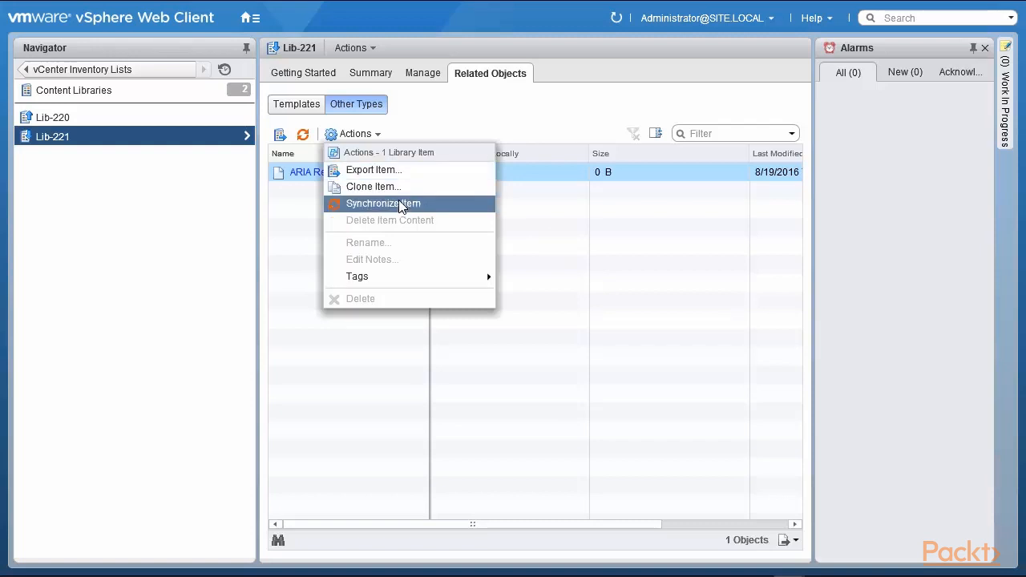
mouse_move(427, 274)
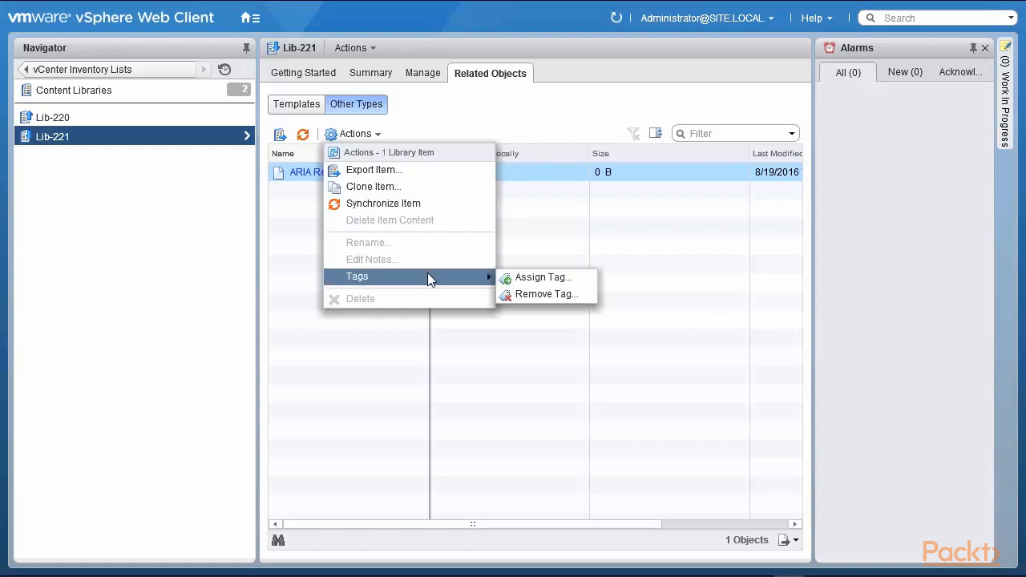
click(529, 251)
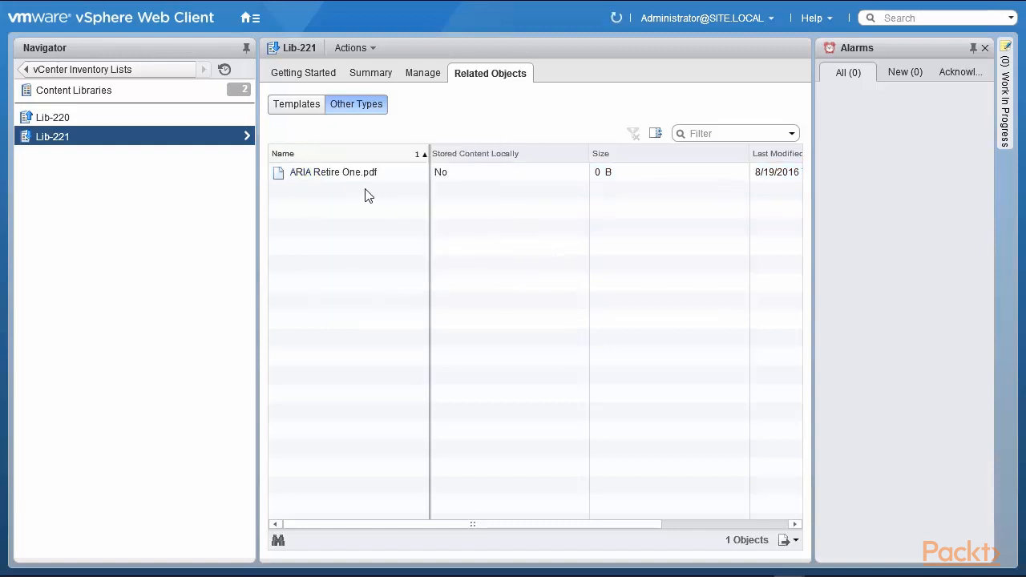
click(286, 114)
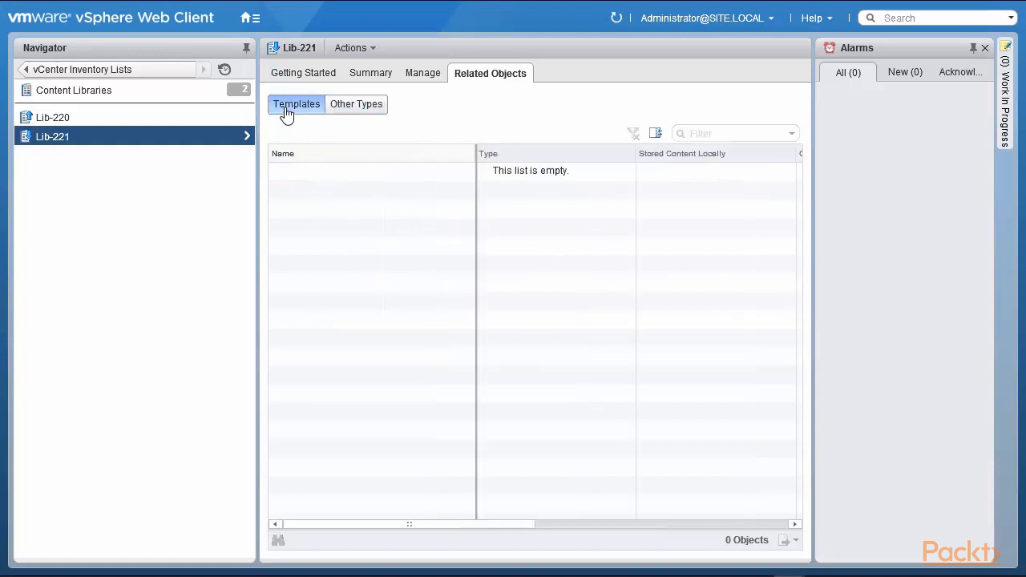
click(108, 120)
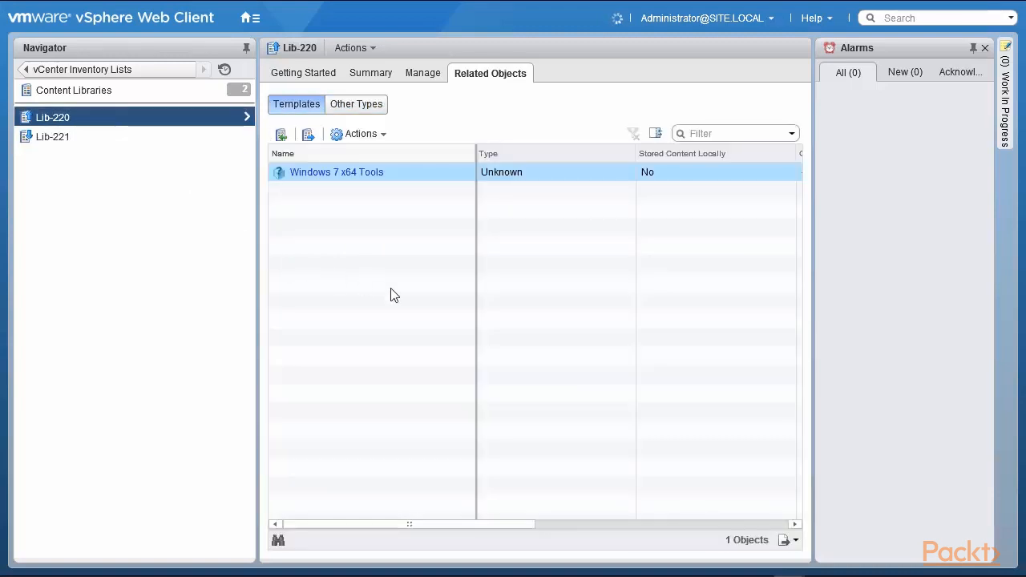
click(357, 136)
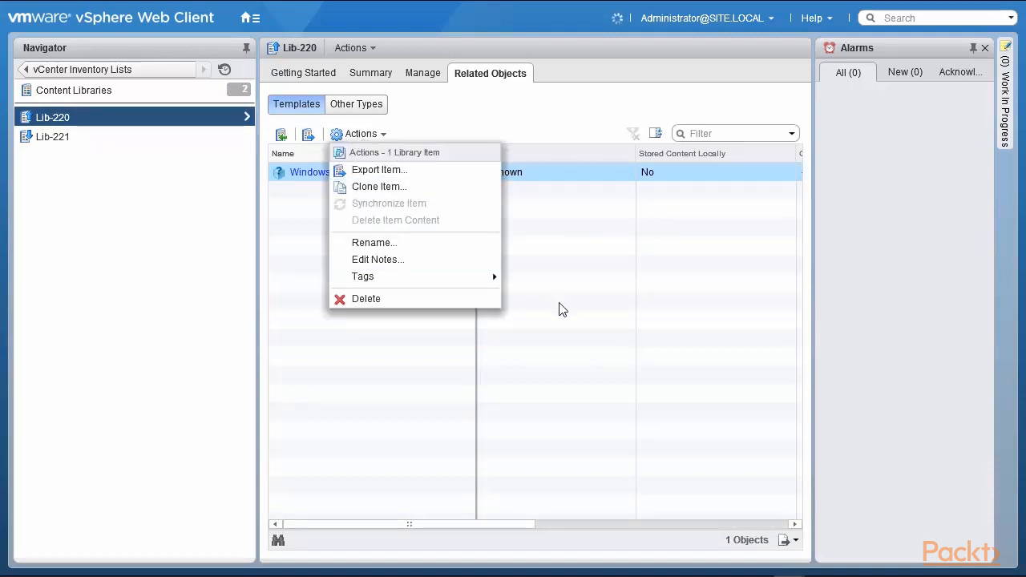
click(579, 309)
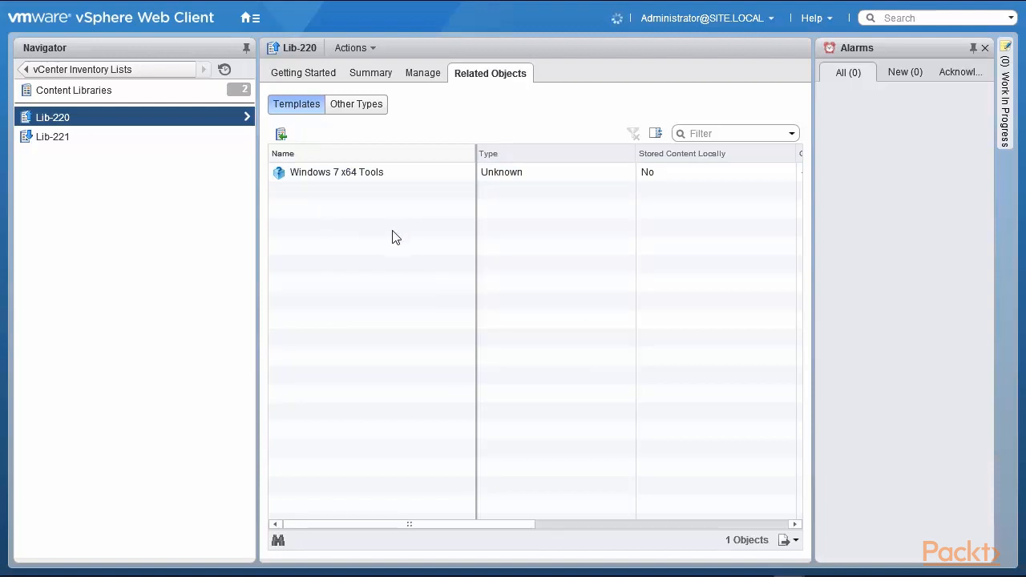
Compare ARIA Retire One.pdf in Lib-220's and Lib-221's Other Types, then return to vCenter Home
click(310, 176)
click(425, 73)
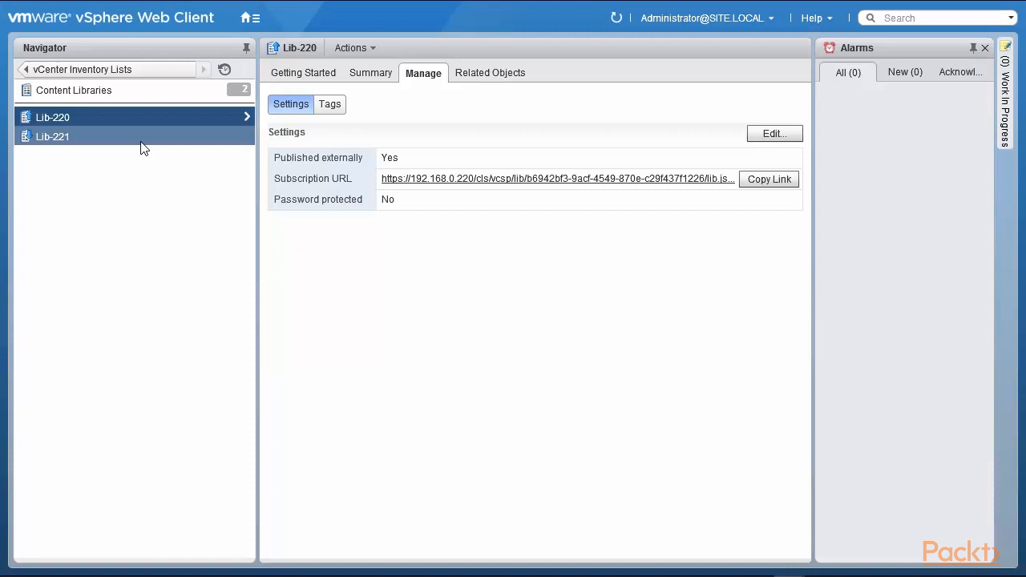
click(495, 77)
click(363, 108)
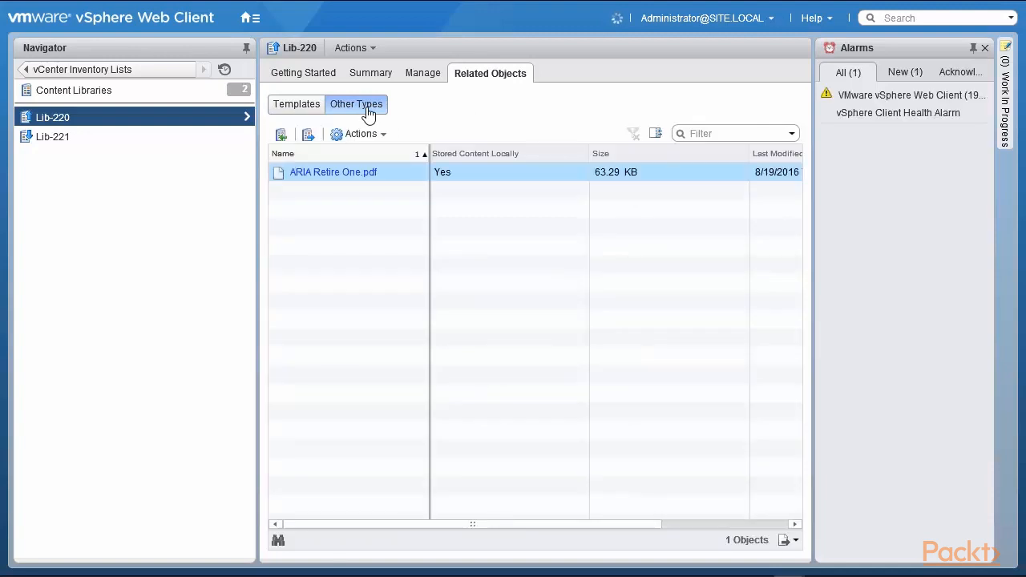
click(103, 141)
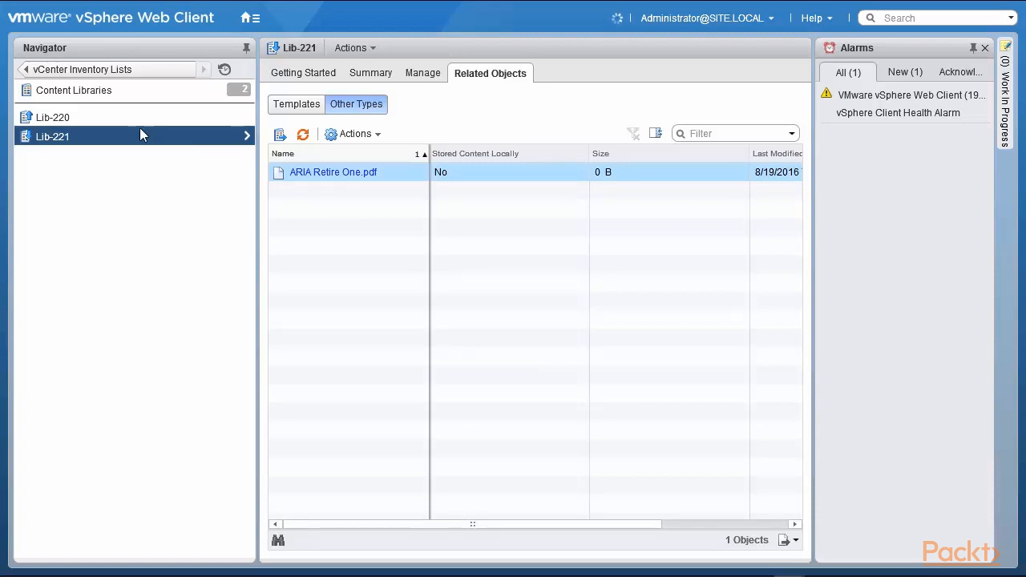
click(97, 69)
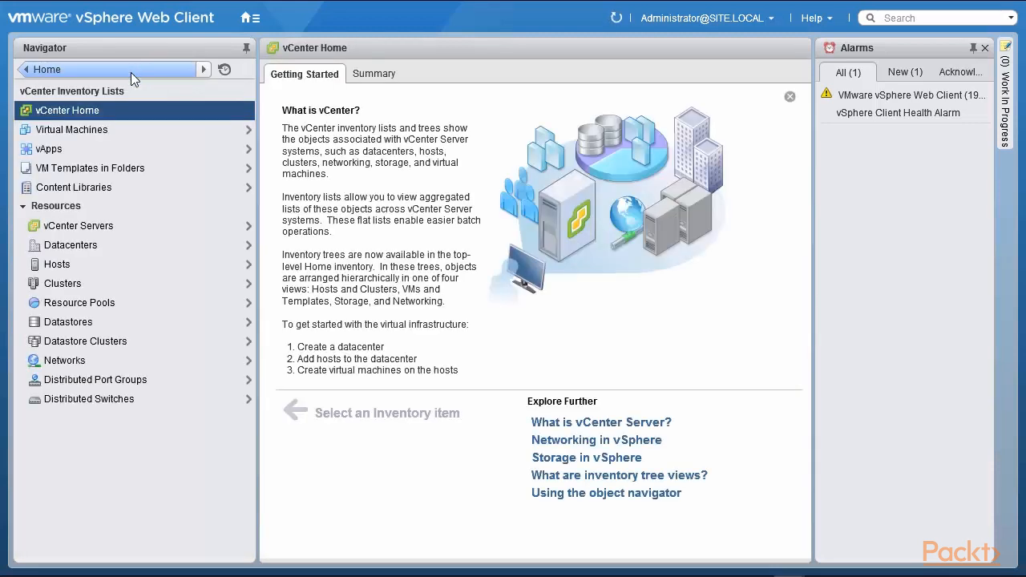
Go to Administration, glance at Global Permissions, and open the Roles list
click(131, 71)
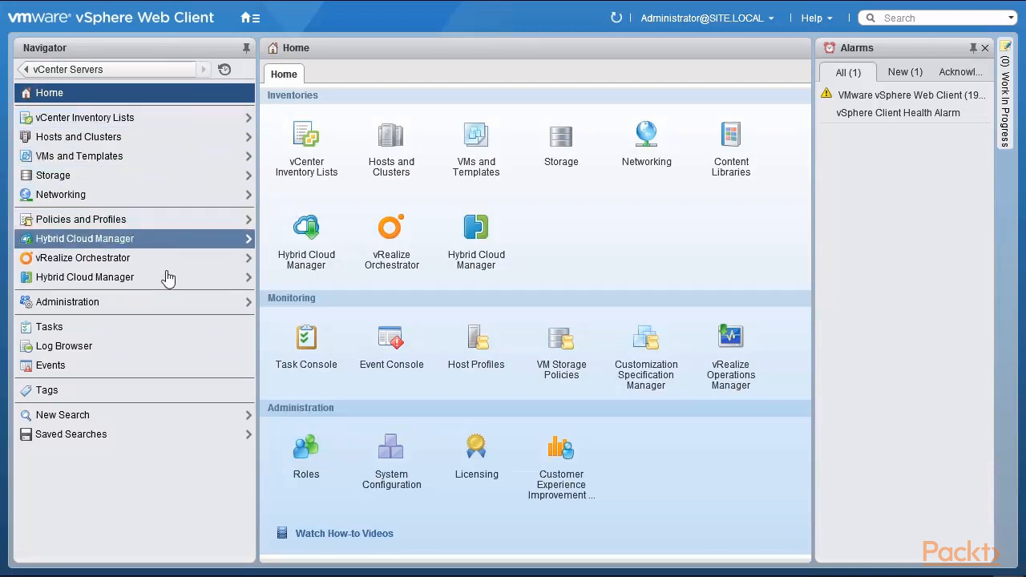
click(149, 306)
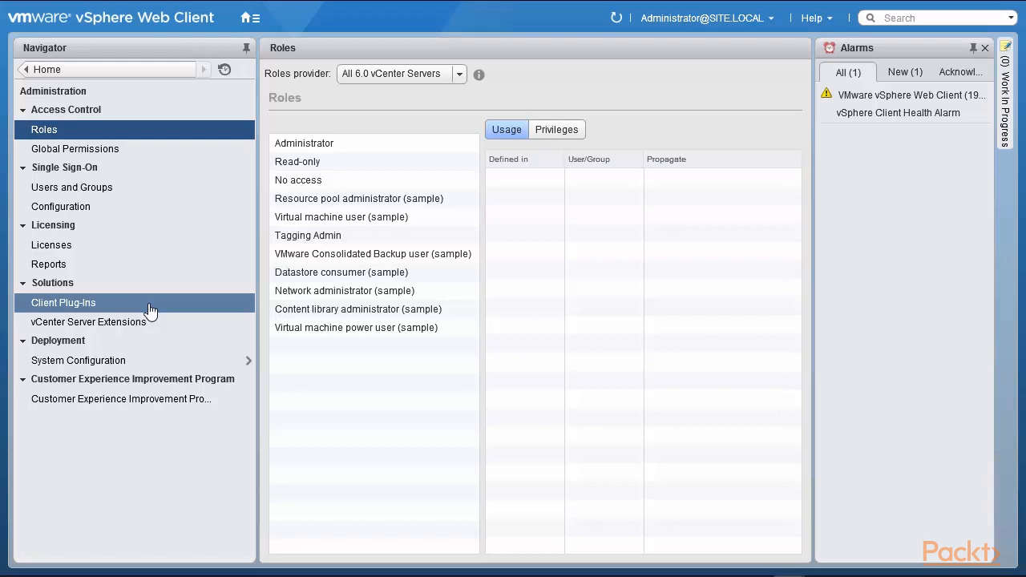
click(119, 154)
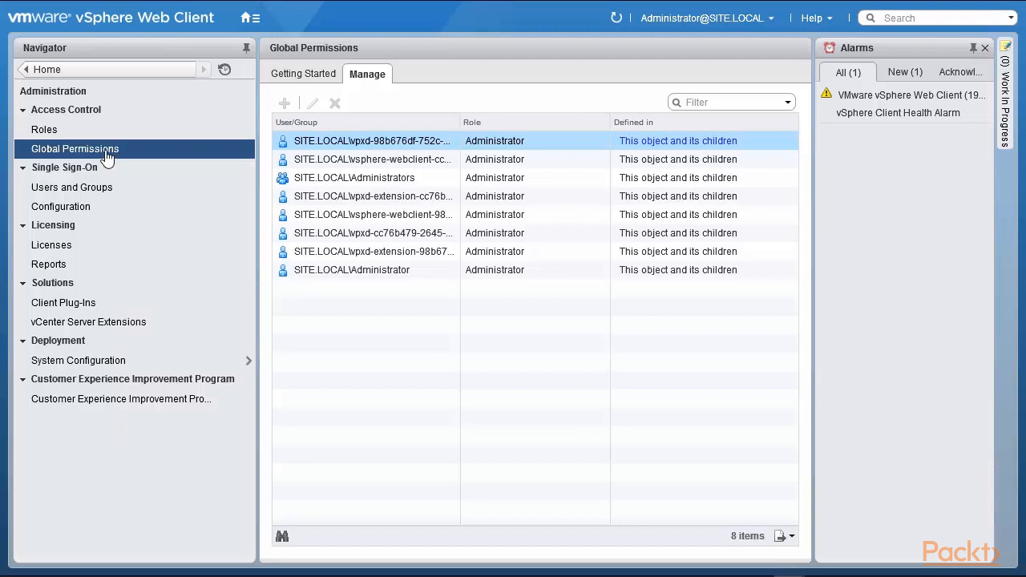
click(46, 130)
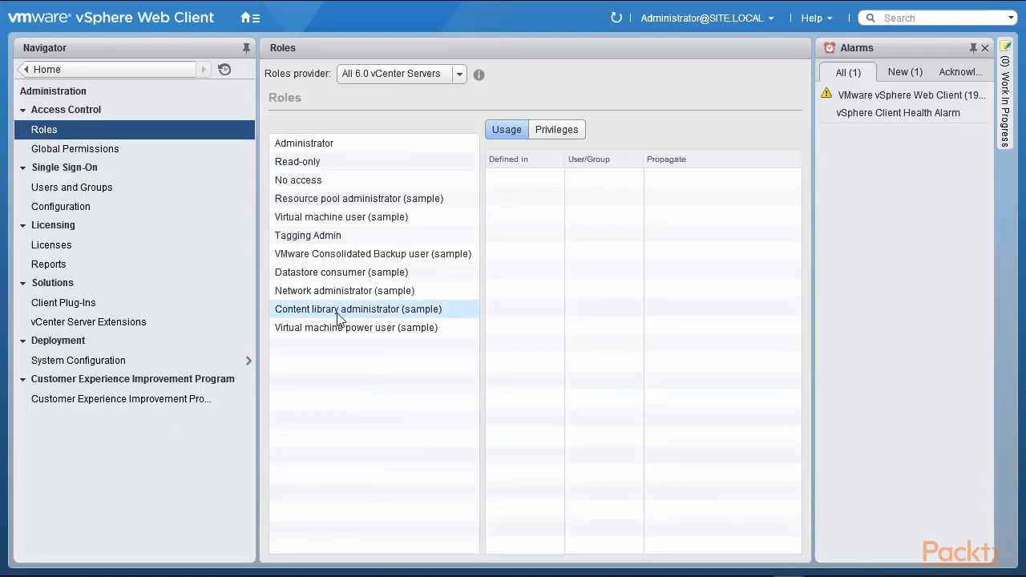
Inspect the Content library administrator (sample) role's Content Library privileges, then go back to vCenter Home
click(338, 314)
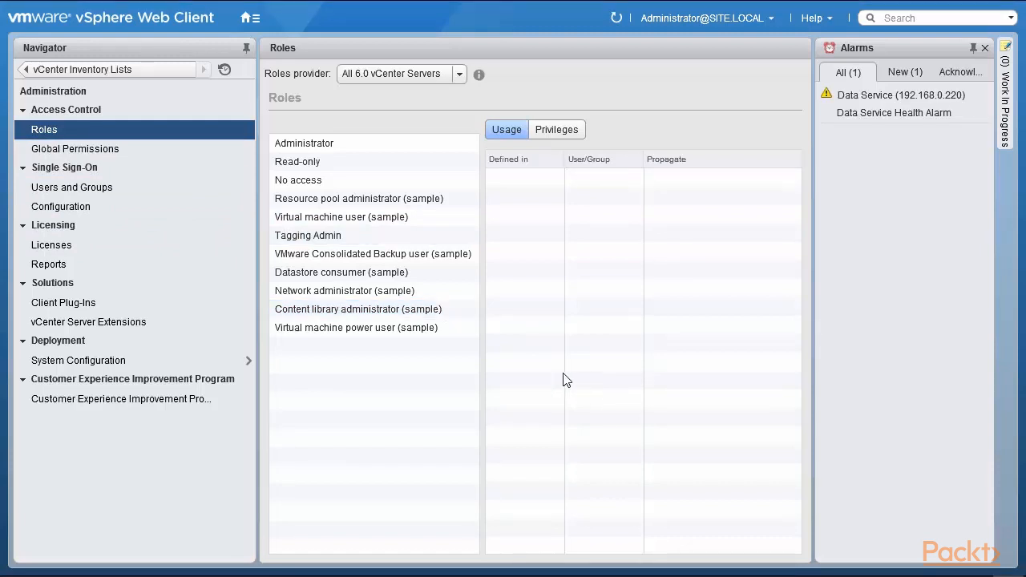
click(405, 314)
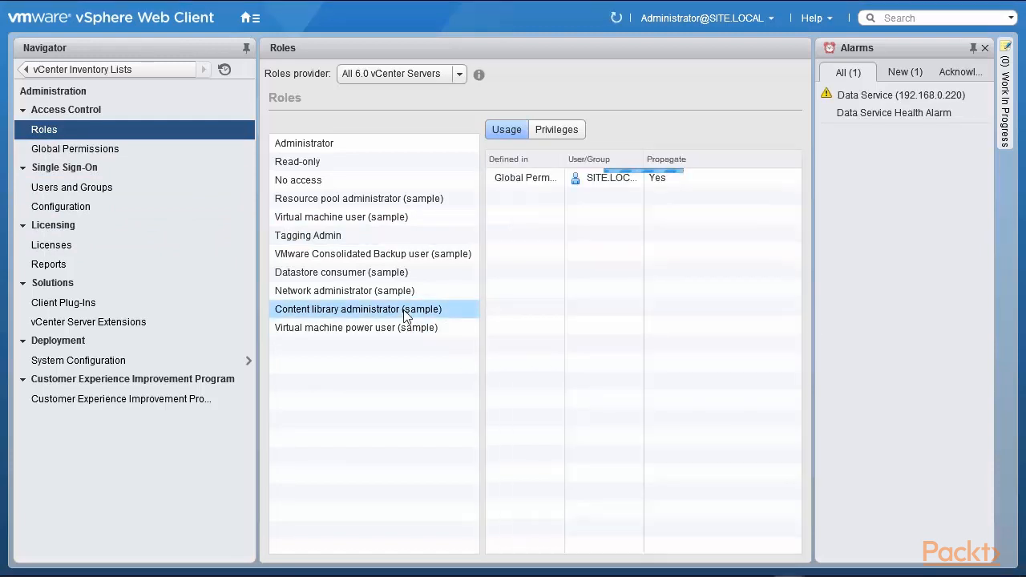
click(559, 132)
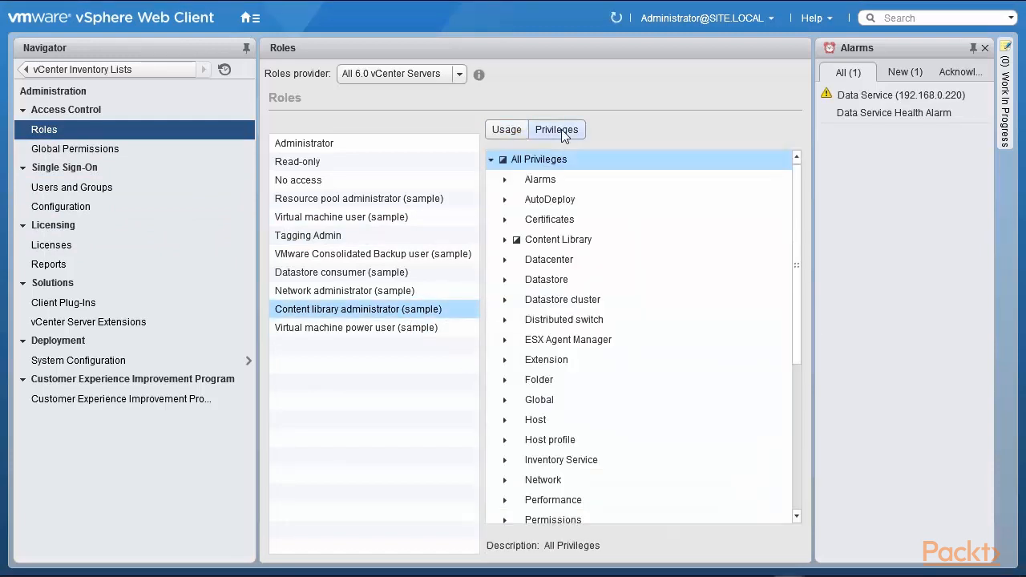
click(504, 239)
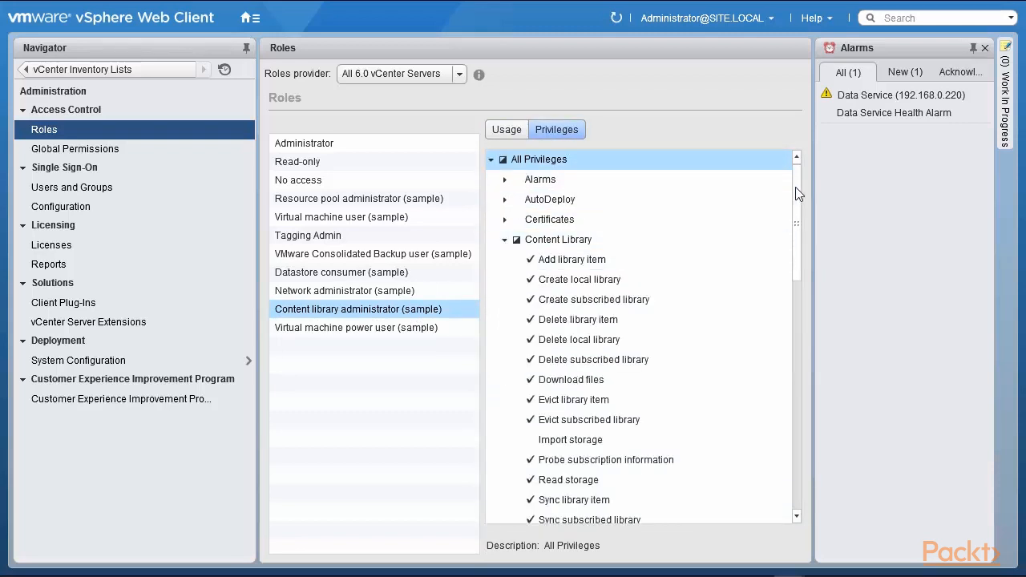
scroll(800, 200, down, 1)
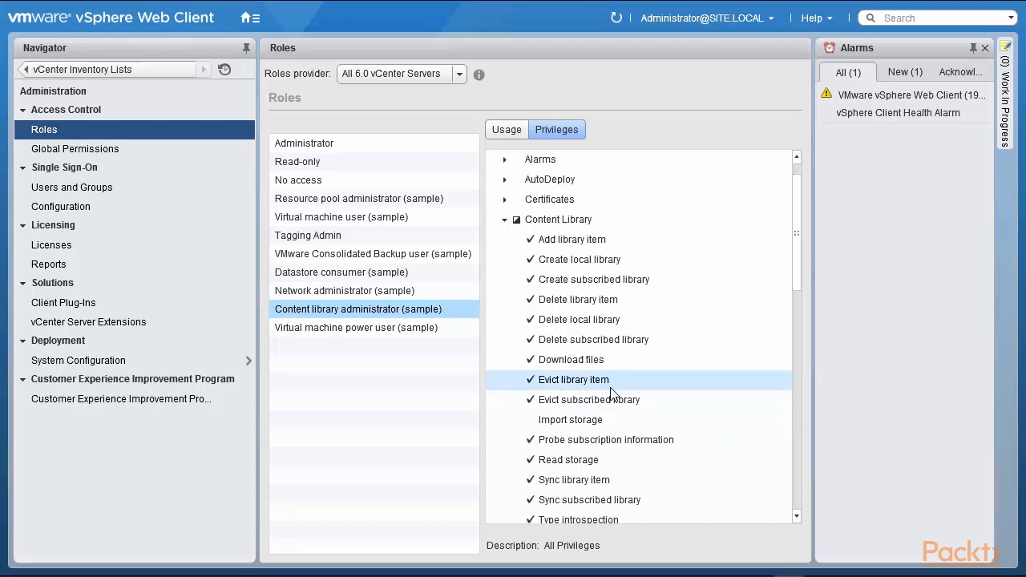
click(153, 67)
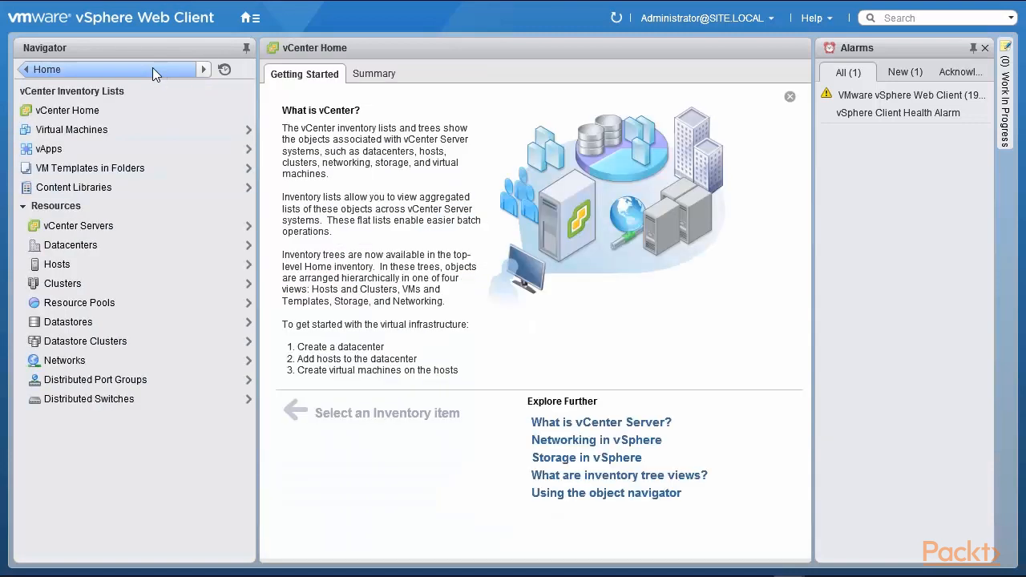
Check Lib-220's templates and other item types in Content Libraries
click(158, 189)
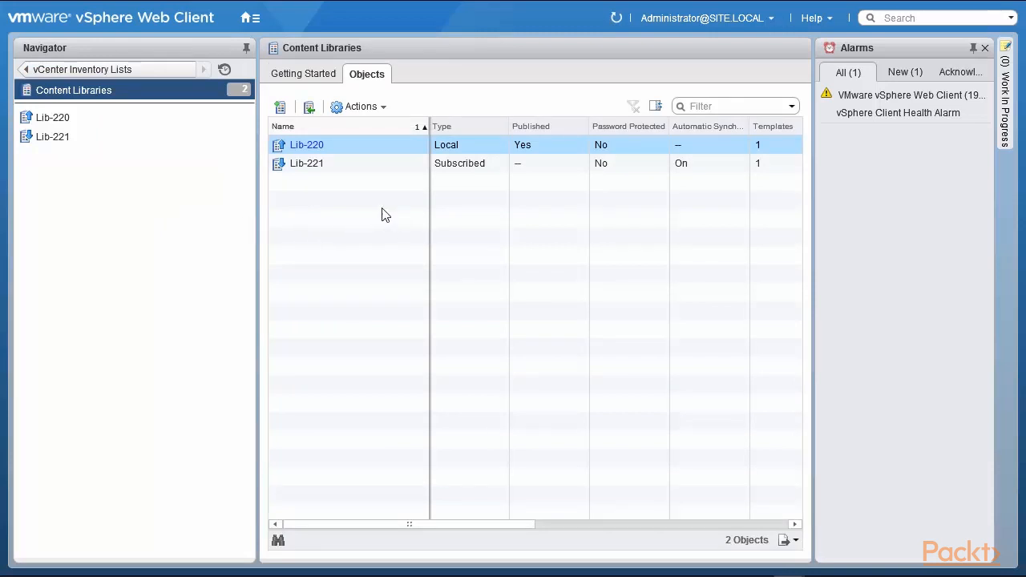
click(311, 150)
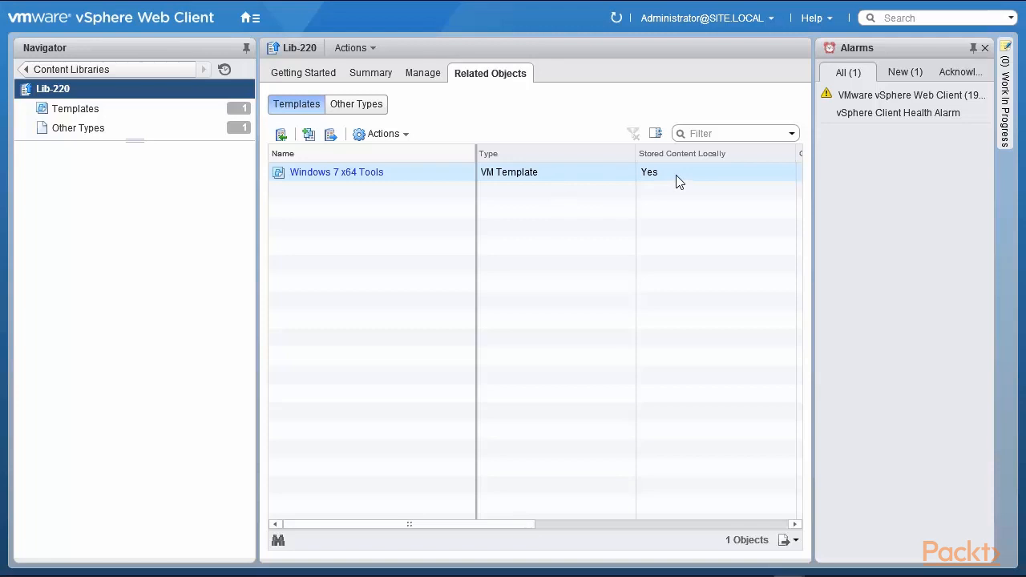
click(352, 112)
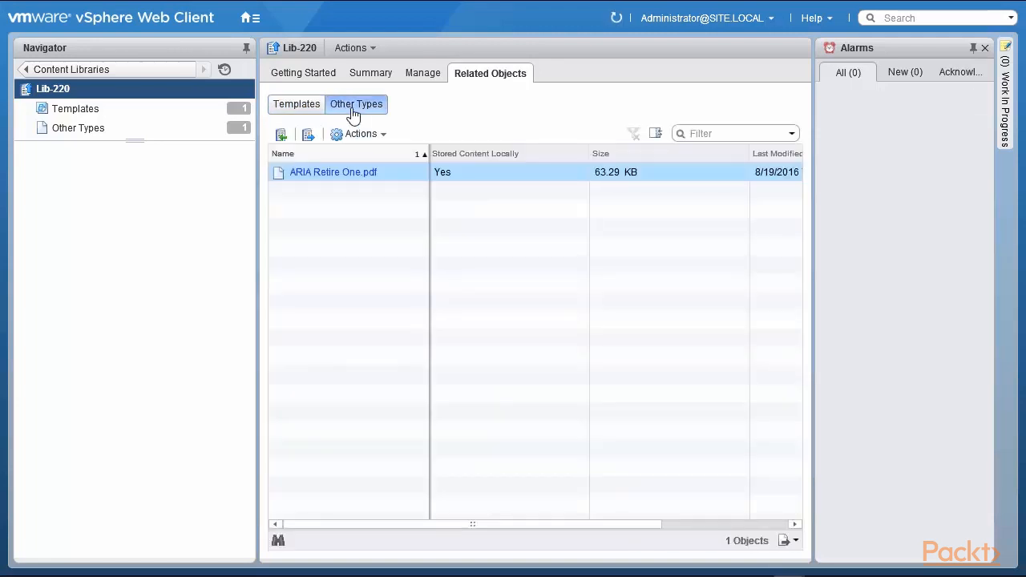
Select the Windows 7 x64 Tools template in Lib-221's Templates and bring up its actions
click(71, 72)
click(64, 138)
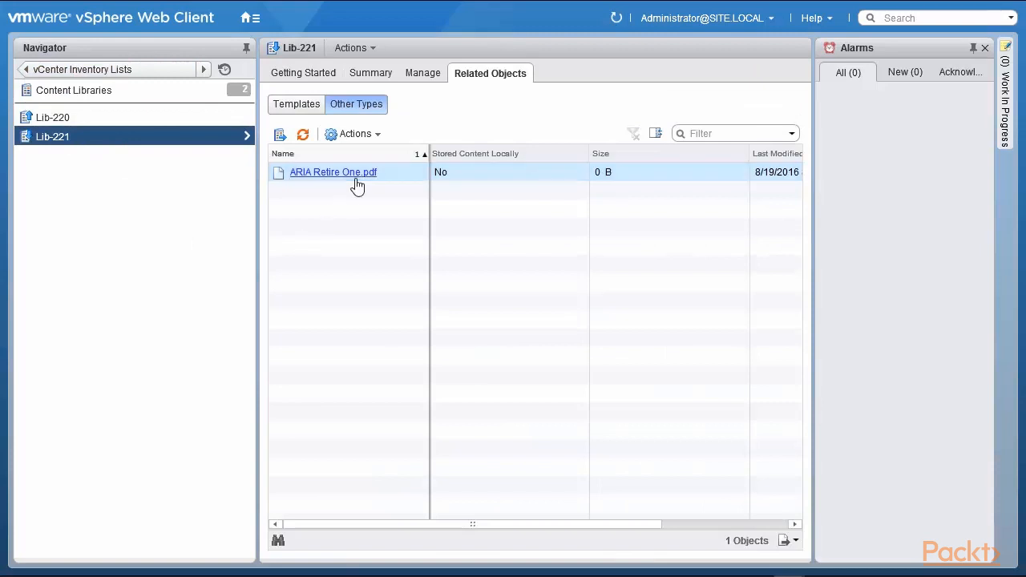
click(294, 104)
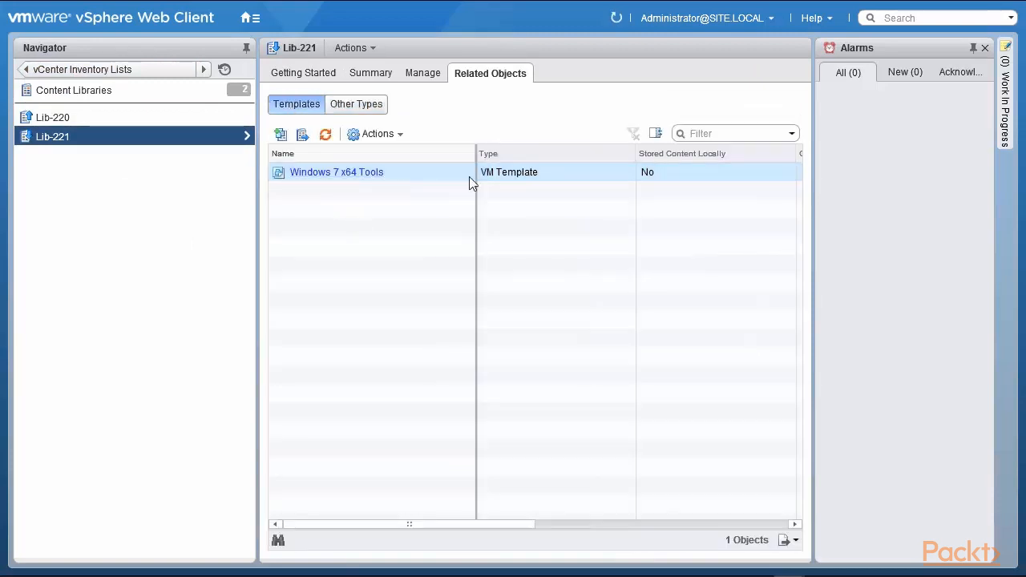
click(497, 178)
click(369, 137)
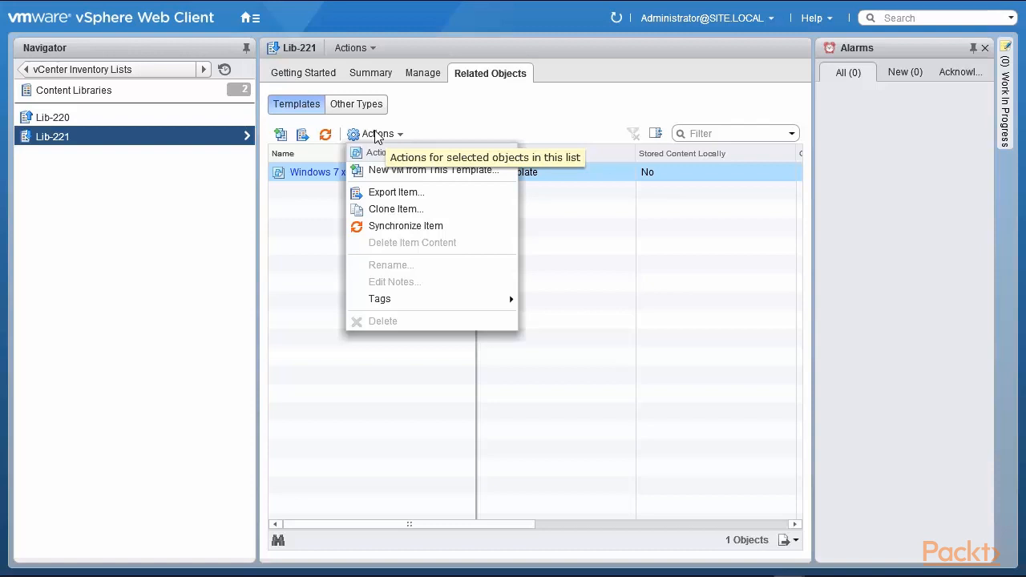
click(458, 178)
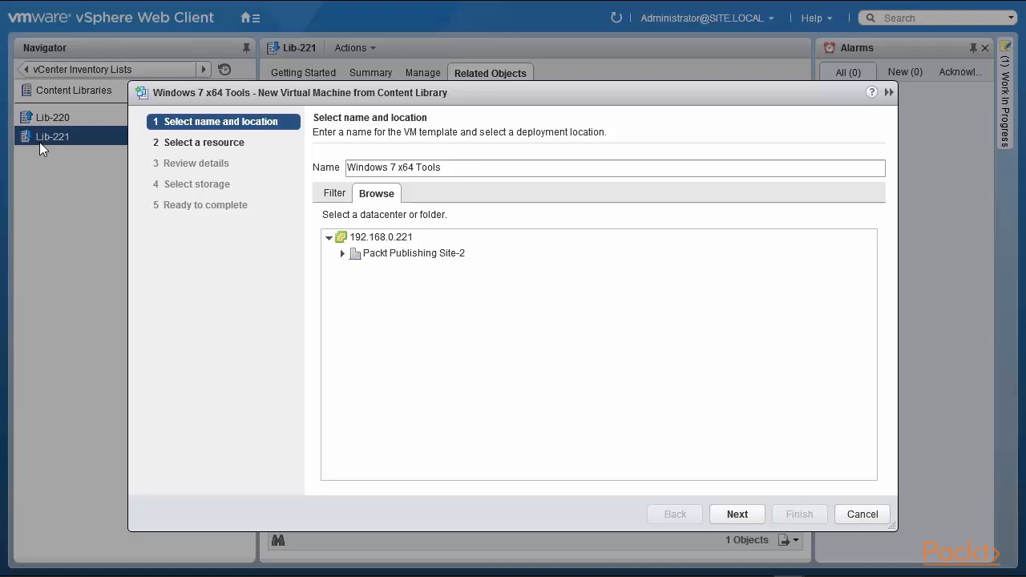
click(403, 255)
click(667, 447)
click(863, 515)
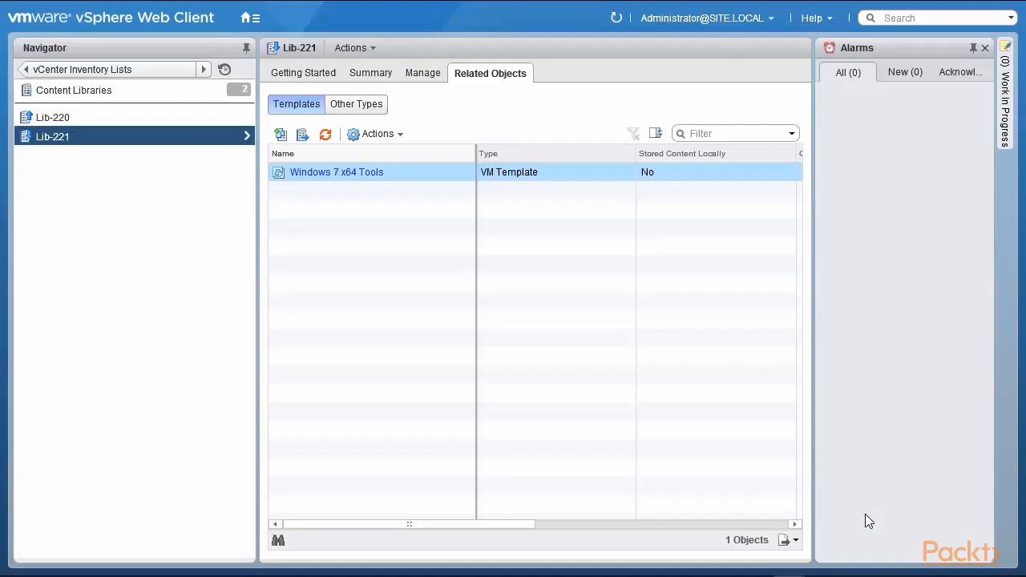
click(49, 116)
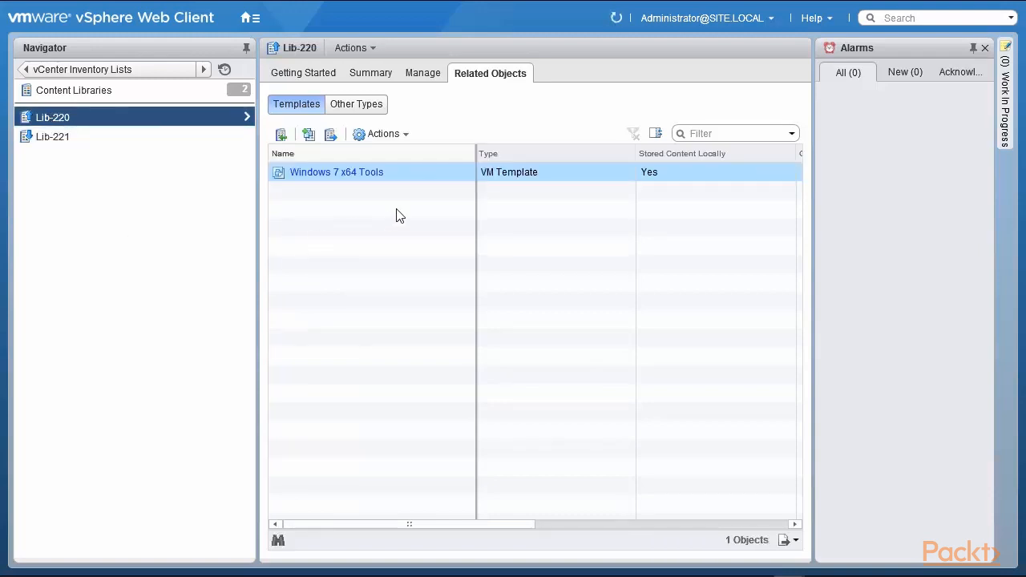
click(386, 135)
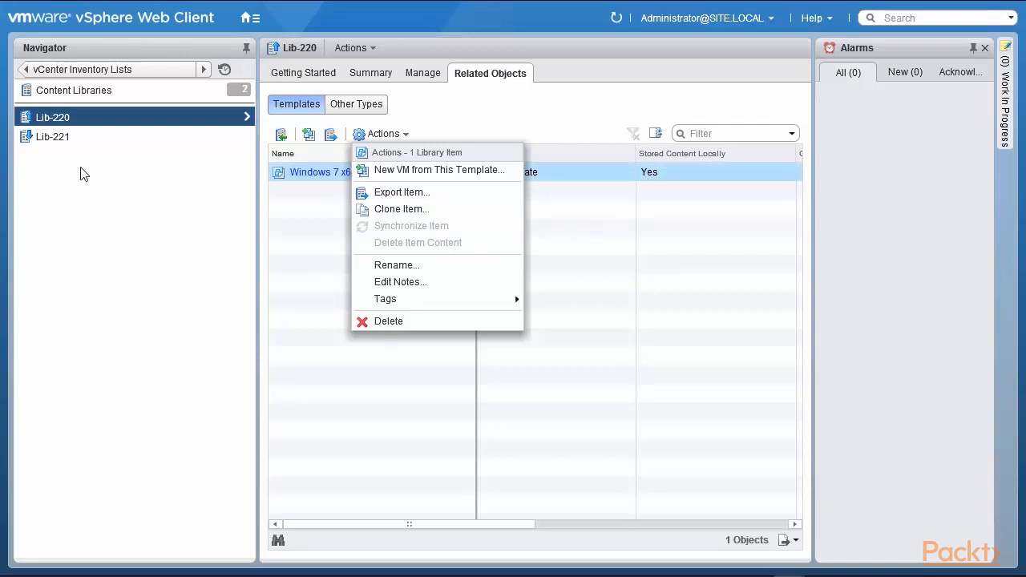
click(37, 140)
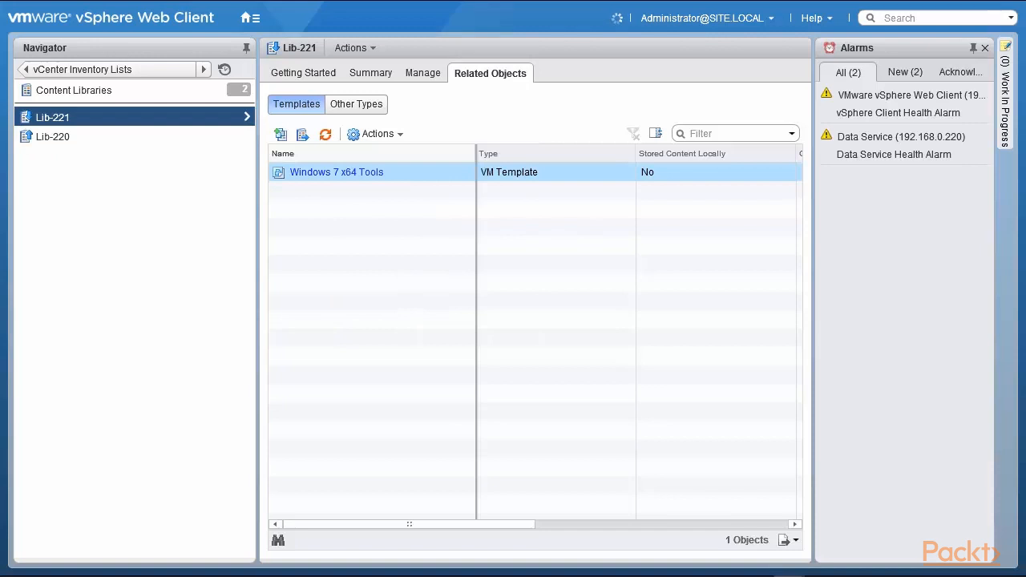